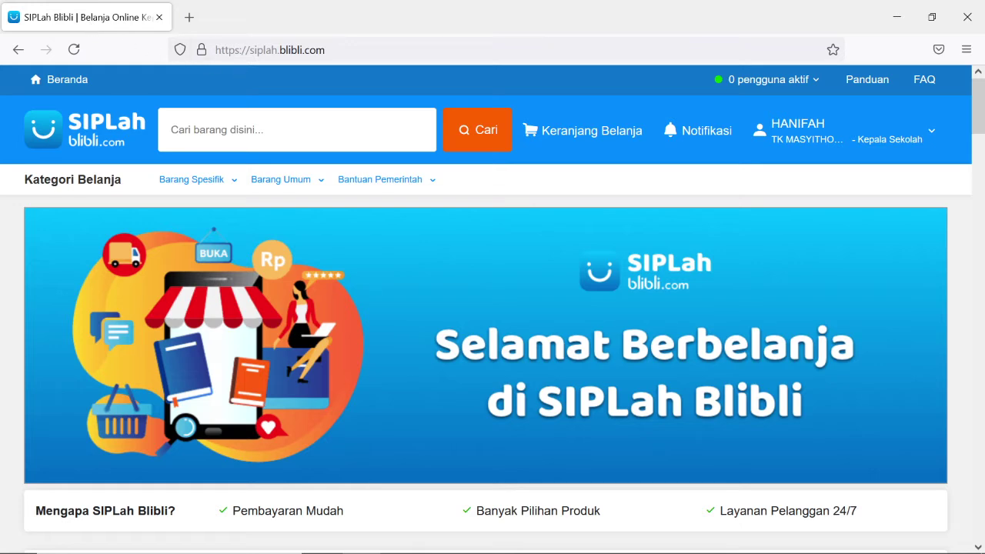
Load the siplah.blibli.com home page, dismiss the terms notice and look at the account menu options.
{"action": "key", "text": "ctrl+l"}
{"action": "key", "text": "Return"}
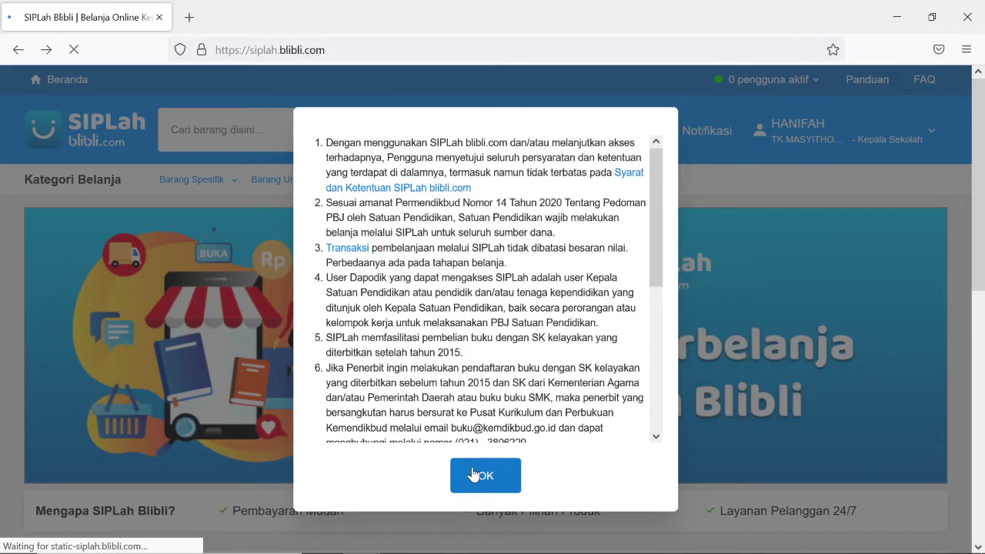
{"action": "left_click", "coordinate": [474, 475]}
{"action": "mouse_move", "coordinate": [884, 147]}
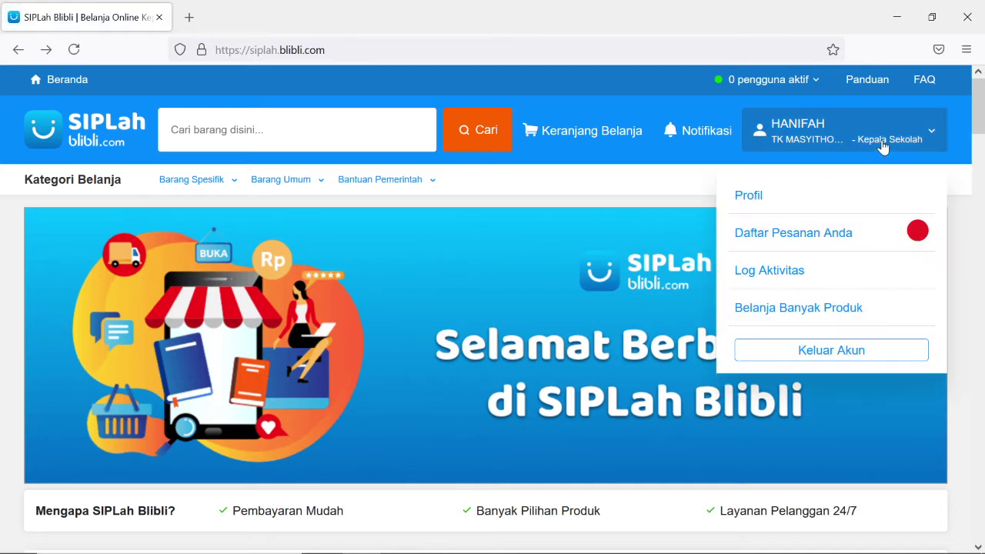
{"action": "mouse_move", "coordinate": [700, 150]}
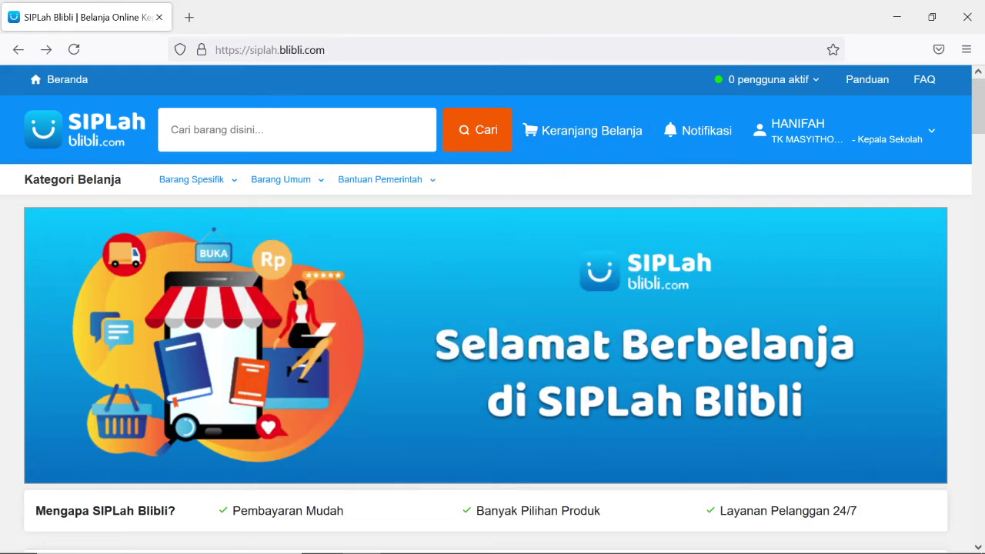
Reload siplah.blibli.com, read through the whole usage terms notice and accept it.
{"action": "left_click", "coordinate": [270, 50]}
{"action": "key", "text": "Return"}
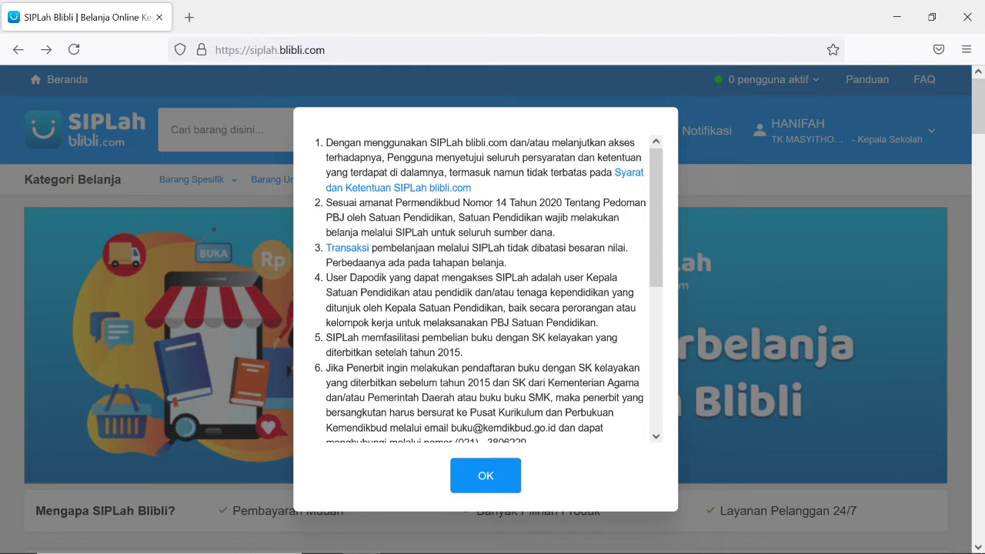
{"action": "scroll", "coordinate": [497, 206], "scroll_direction": "down", "scroll_amount": 2}
{"action": "scroll", "coordinate": [498, 206], "scroll_direction": "down", "scroll_amount": 4}
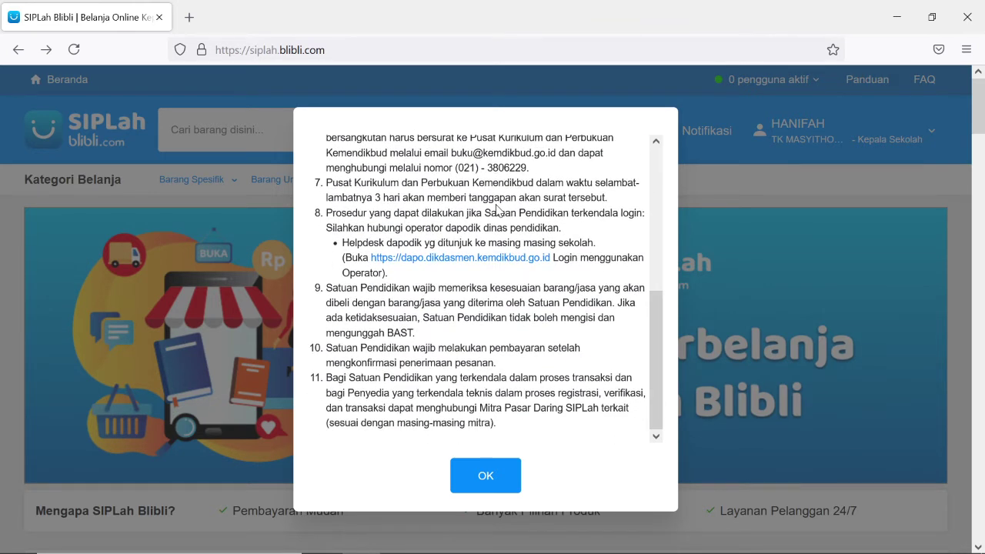
{"action": "scroll", "coordinate": [497, 208], "scroll_direction": "up", "scroll_amount": 2}
{"action": "scroll", "coordinate": [497, 208], "scroll_direction": "up", "scroll_amount": 5}
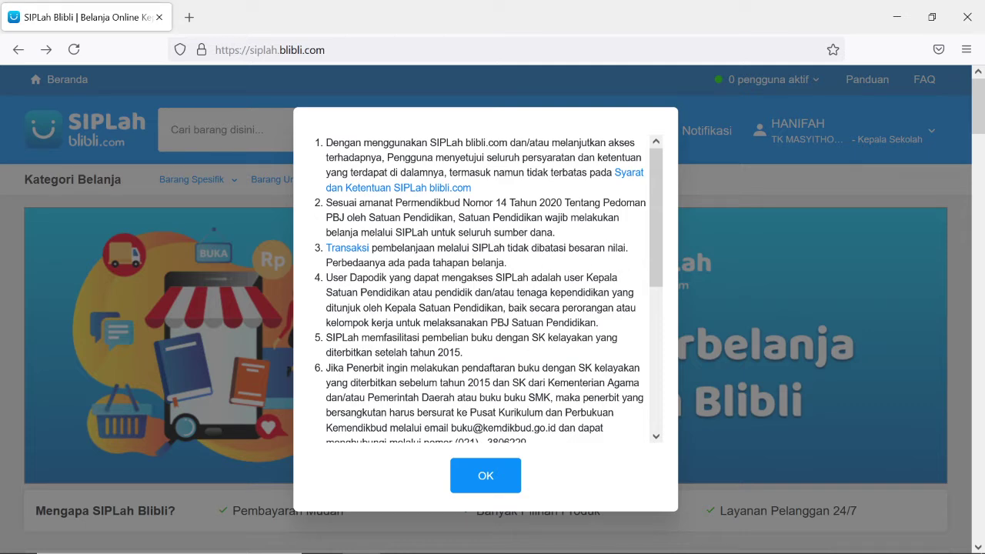
{"action": "scroll", "coordinate": [485, 289], "scroll_direction": "down", "scroll_amount": 3}
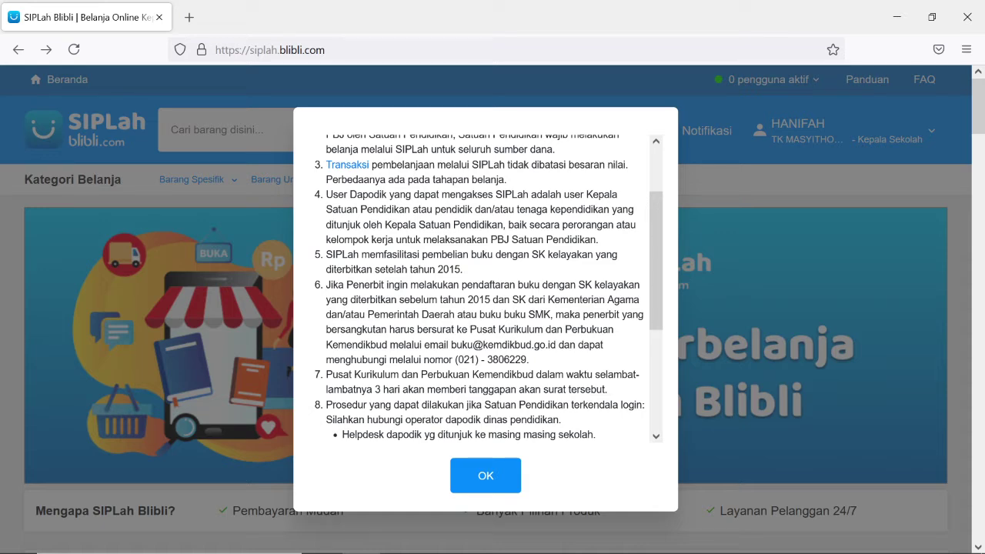
{"action": "scroll", "coordinate": [490, 307], "scroll_direction": "down", "scroll_amount": 2}
{"action": "scroll", "coordinate": [486, 296], "scroll_direction": "down", "scroll_amount": 2}
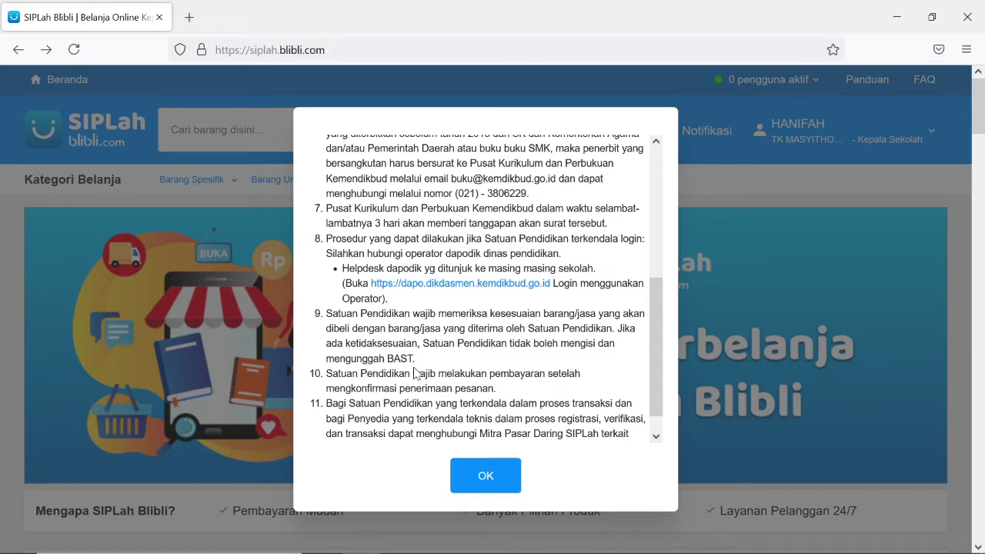
{"action": "scroll", "coordinate": [486, 285], "scroll_direction": "down", "scroll_amount": 1}
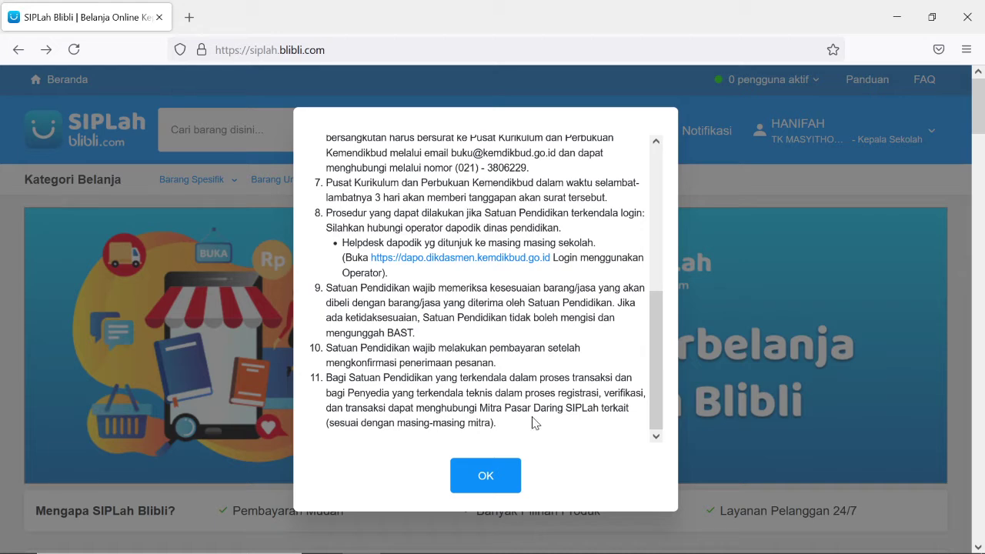
{"action": "left_click", "coordinate": [485, 471]}
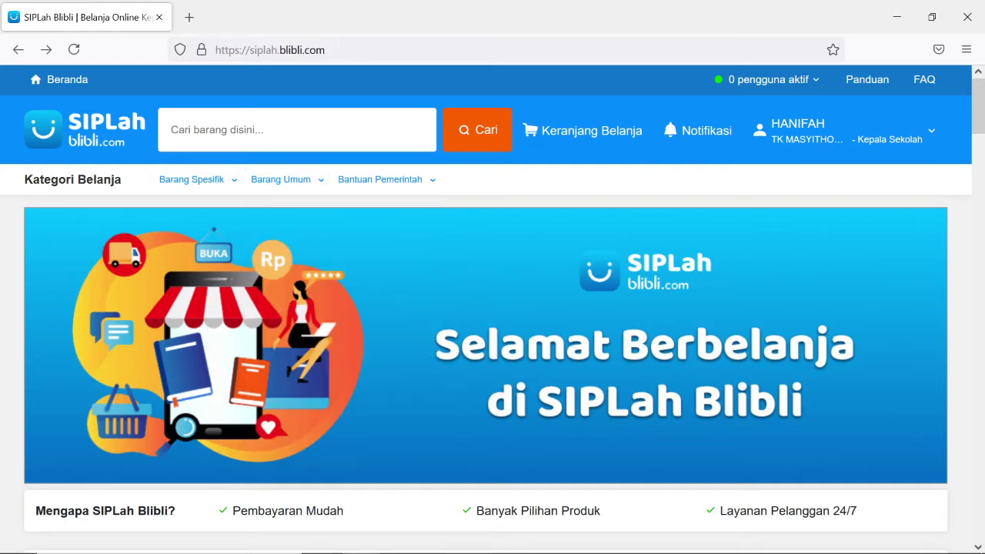
Search for "genio" and open the product list of the suggested seller GENIO.
{"action": "left_click", "coordinate": [307, 130]}
{"action": "type", "text": "g"}
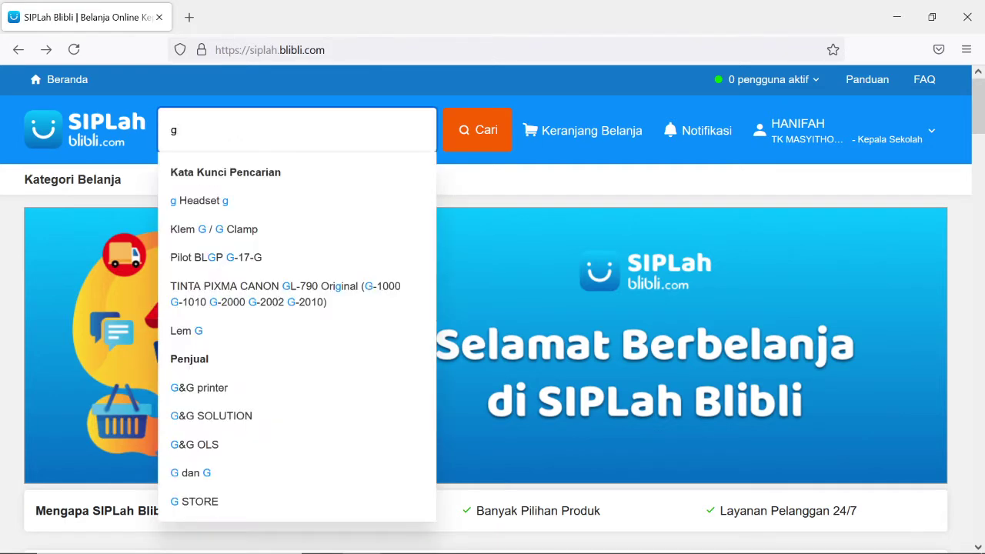
{"action": "type", "text": "eni"}
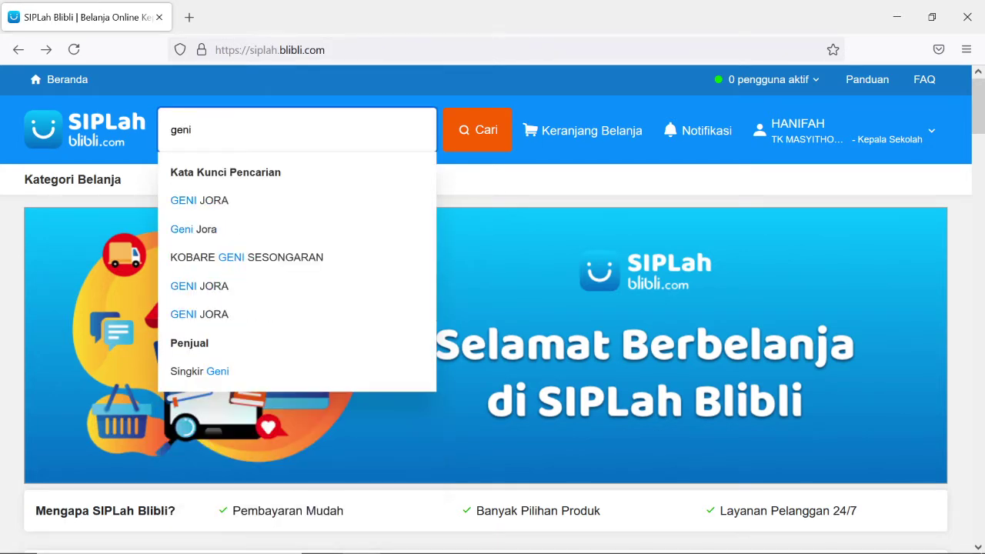
{"action": "type", "text": "o"}
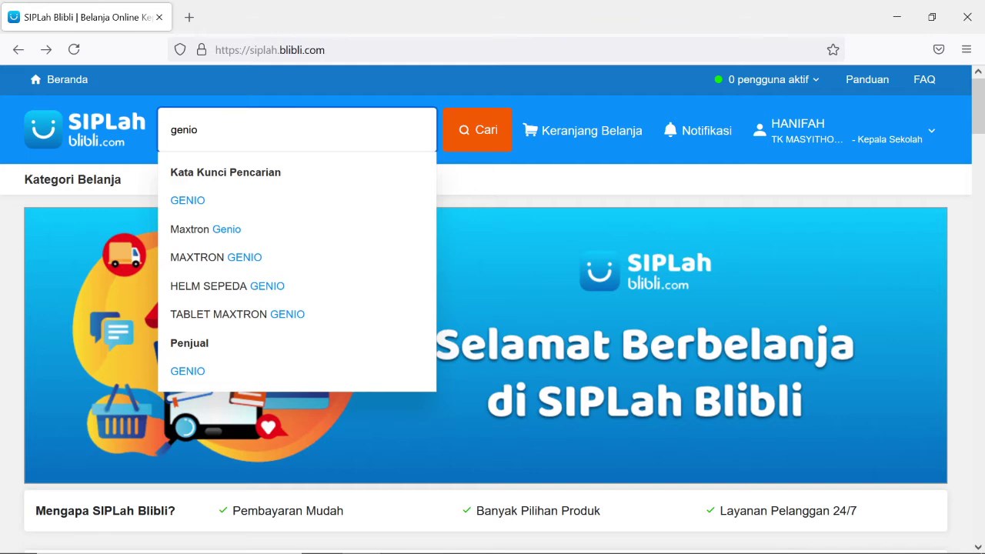
{"action": "left_click", "coordinate": [185, 373]}
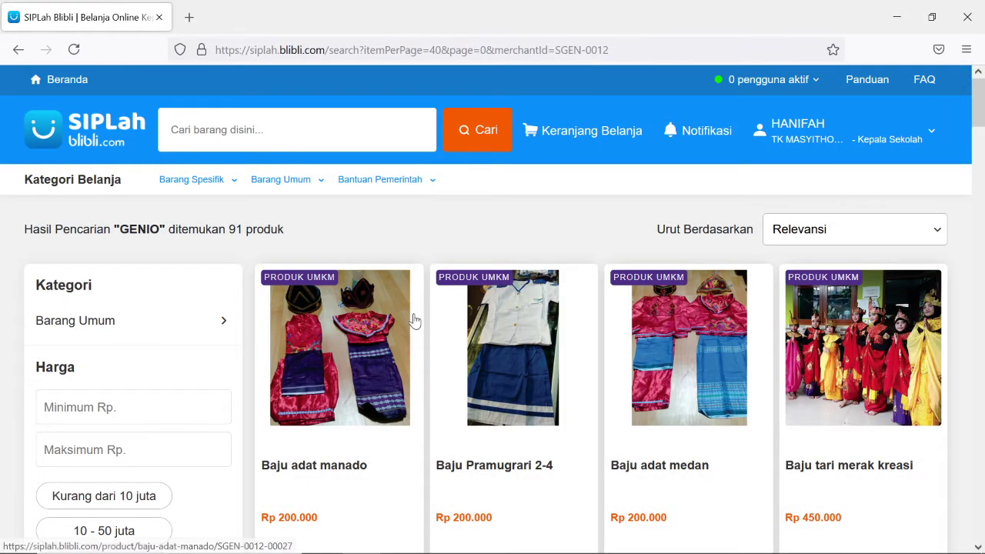
Look through the first page of GENIO's products down to the page navigation and return to the start of the list.
{"action": "scroll", "coordinate": [411, 323], "scroll_direction": "down", "scroll_amount": 2}
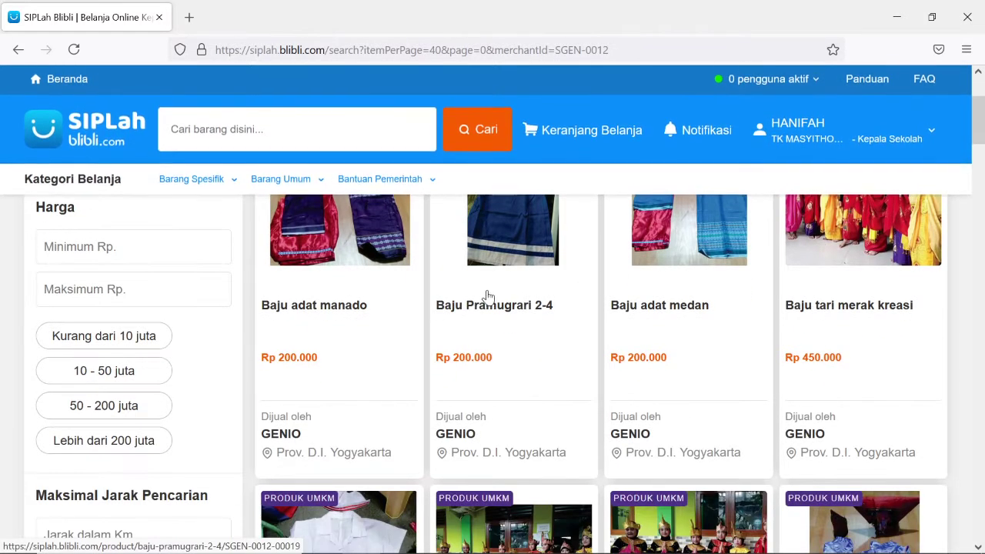
{"action": "scroll", "coordinate": [473, 328], "scroll_direction": "down", "scroll_amount": 4}
{"action": "scroll", "coordinate": [483, 337], "scroll_direction": "down", "scroll_amount": 10}
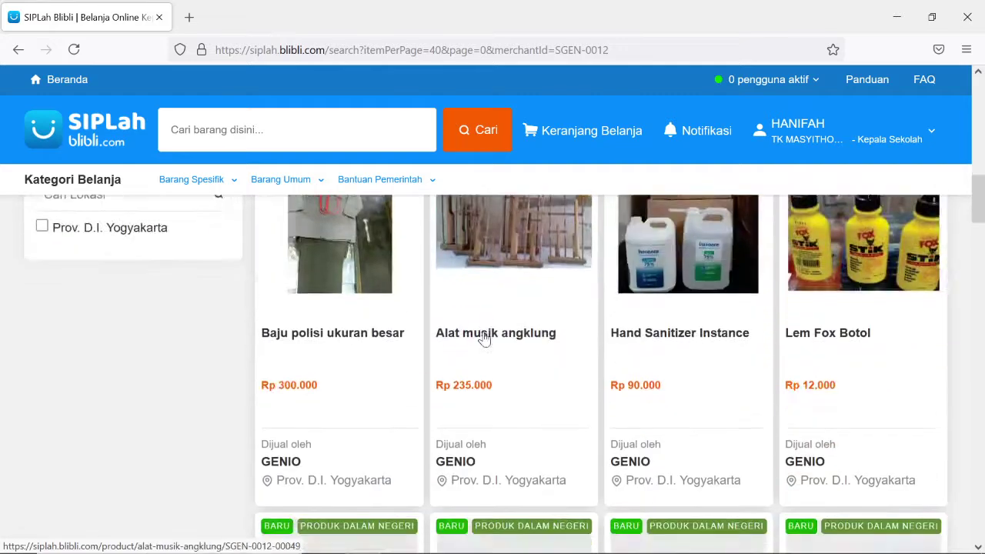
{"action": "scroll", "coordinate": [486, 344], "scroll_direction": "down", "scroll_amount": 9}
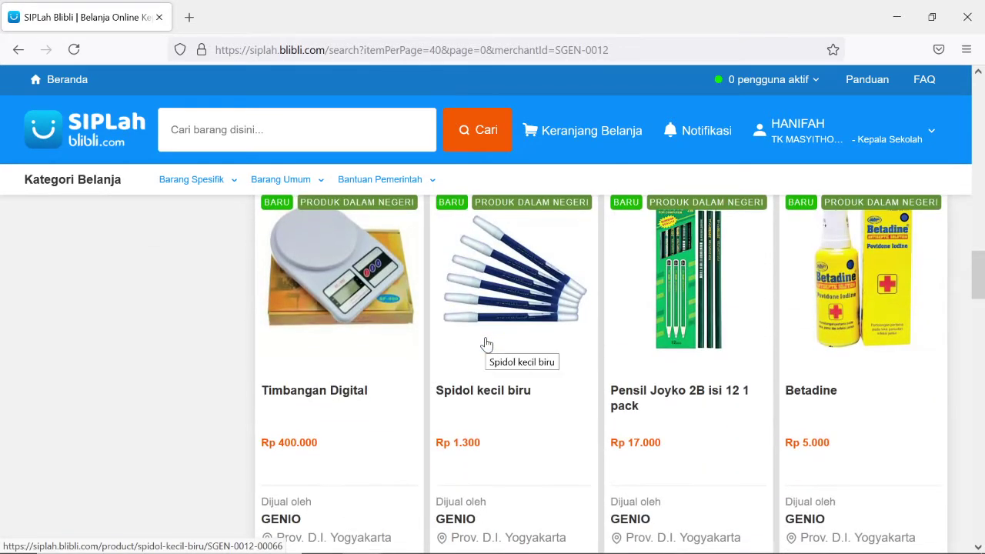
{"action": "scroll", "coordinate": [487, 350], "scroll_direction": "down", "scroll_amount": 12}
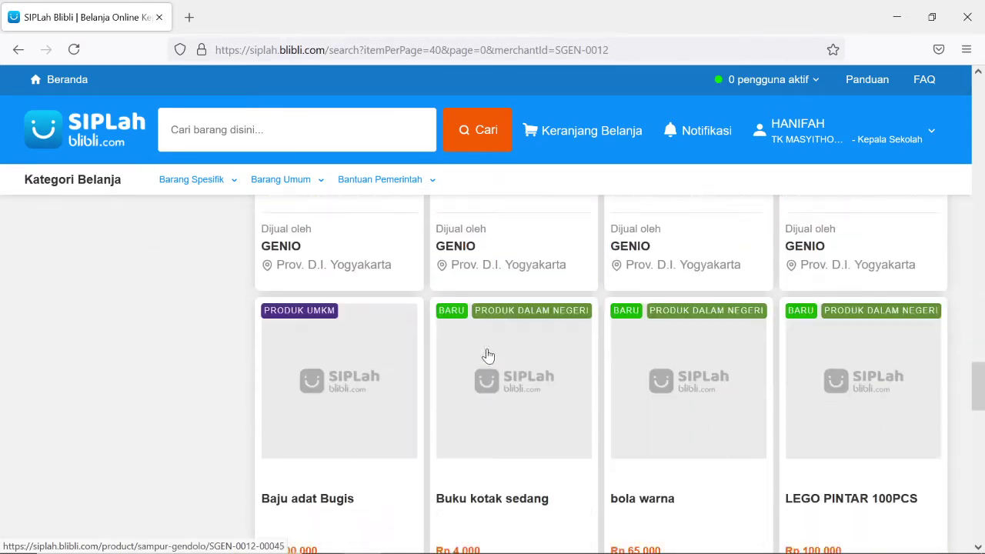
{"action": "scroll", "coordinate": [486, 364], "scroll_direction": "down", "scroll_amount": 5}
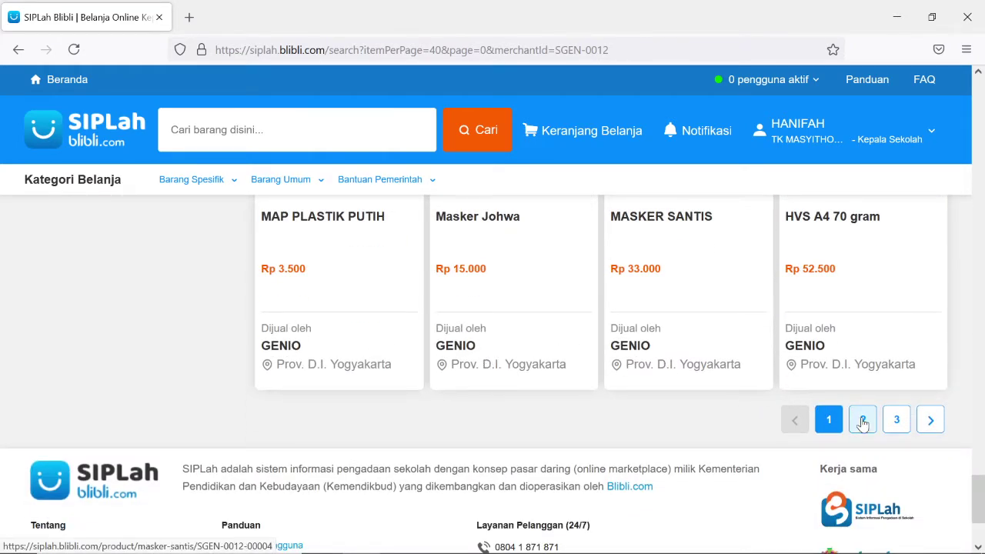
{"action": "scroll", "coordinate": [577, 318], "scroll_direction": "up", "scroll_amount": 1}
{"action": "scroll", "coordinate": [577, 318], "scroll_direction": "up", "scroll_amount": 12}
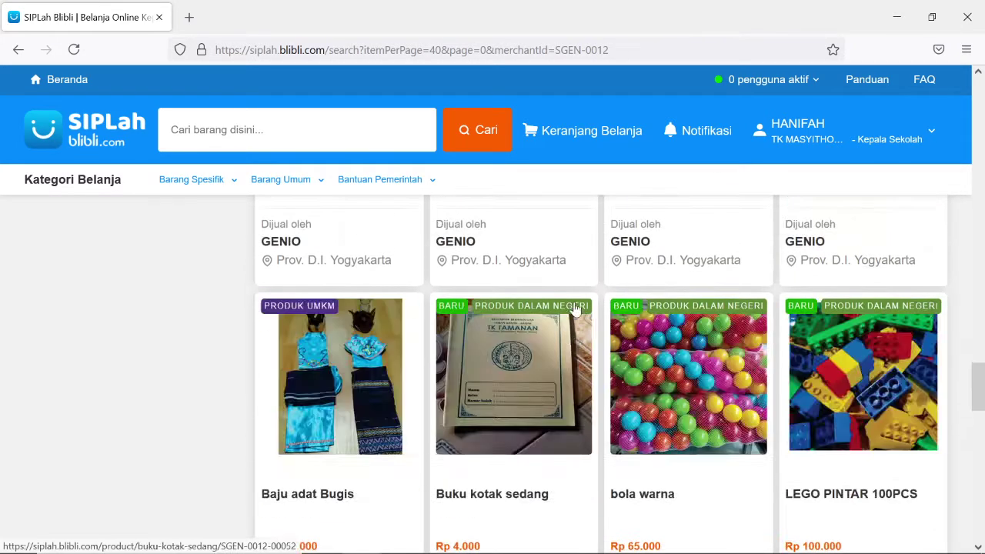
{"action": "scroll", "coordinate": [576, 301], "scroll_direction": "up", "scroll_amount": 10}
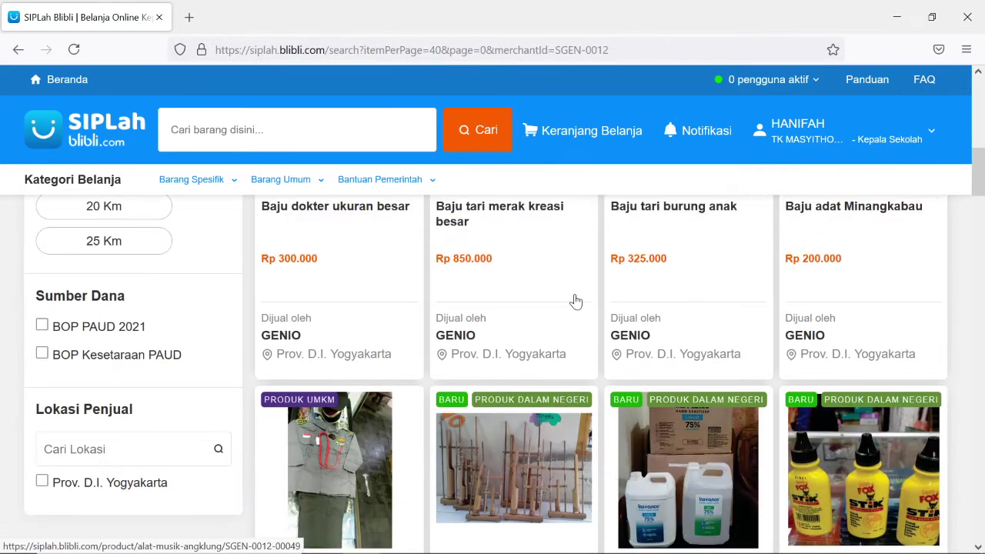
{"action": "scroll", "coordinate": [356, 330], "scroll_direction": "up", "scroll_amount": 8}
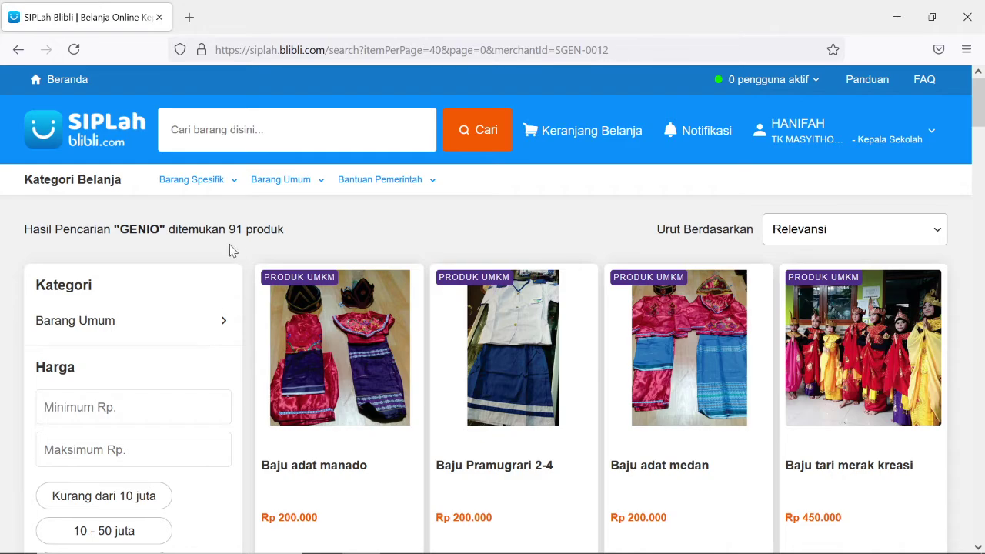
Find and open the product "Spidol kecil biru" in GENIO's list and bring up its purchase options.
{"action": "scroll", "coordinate": [411, 357], "scroll_direction": "down", "scroll_amount": 12}
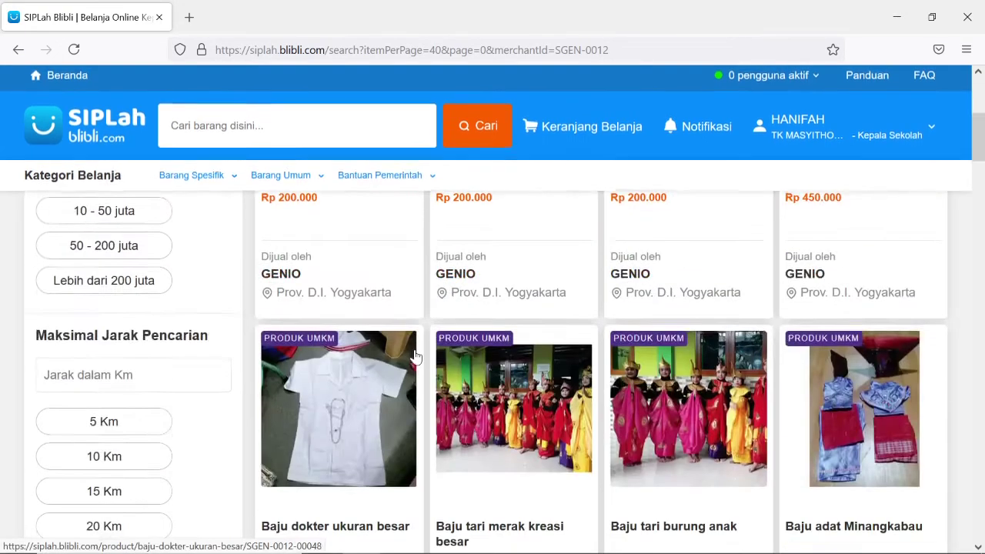
{"action": "scroll", "coordinate": [415, 356], "scroll_direction": "down", "scroll_amount": 8}
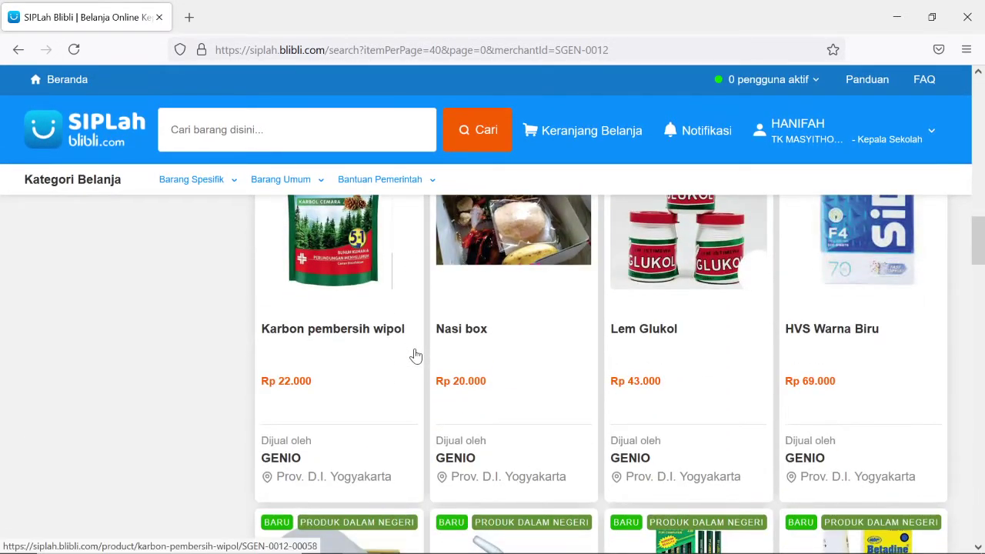
{"action": "scroll", "coordinate": [415, 356], "scroll_direction": "up", "scroll_amount": 2}
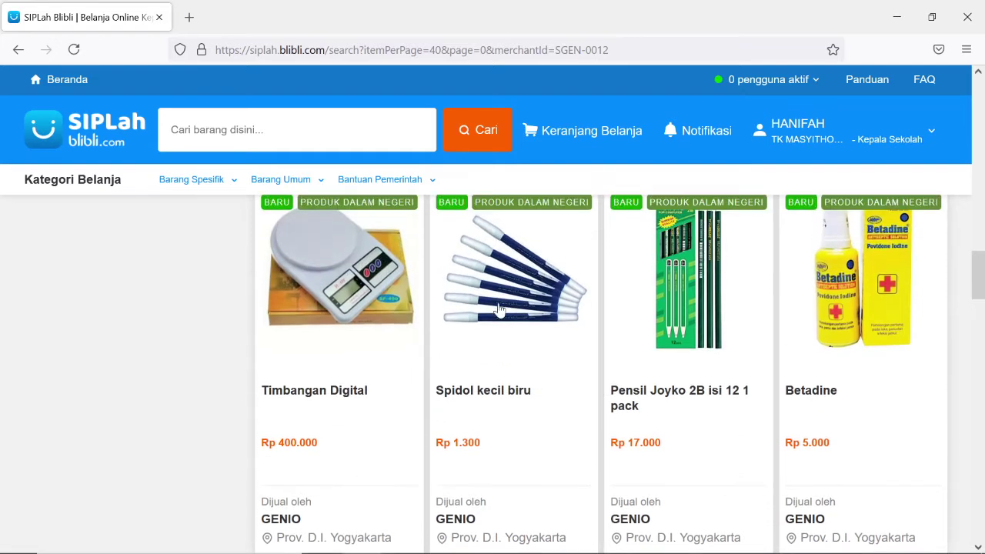
{"action": "left_click", "coordinate": [506, 280]}
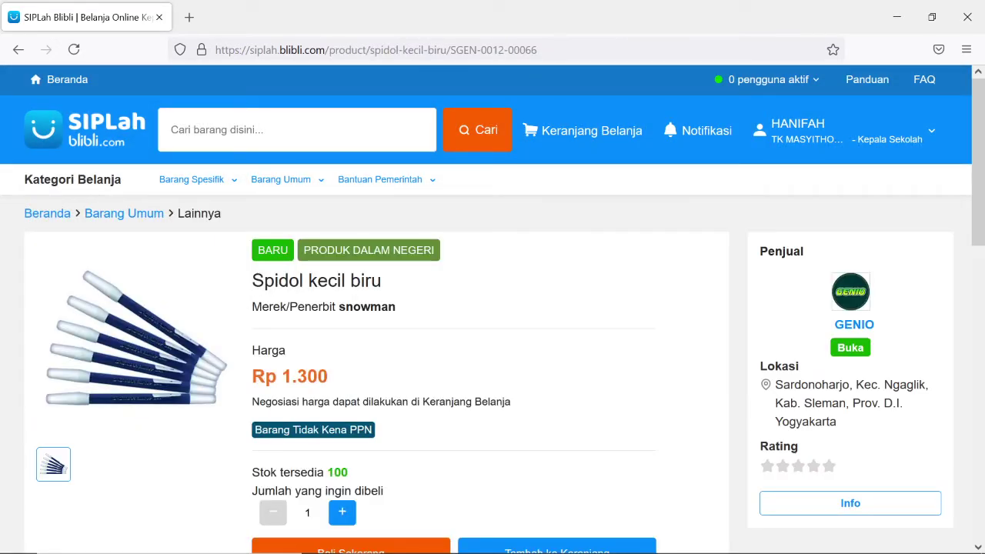
{"action": "scroll", "coordinate": [304, 350], "scroll_direction": "down", "scroll_amount": 2}
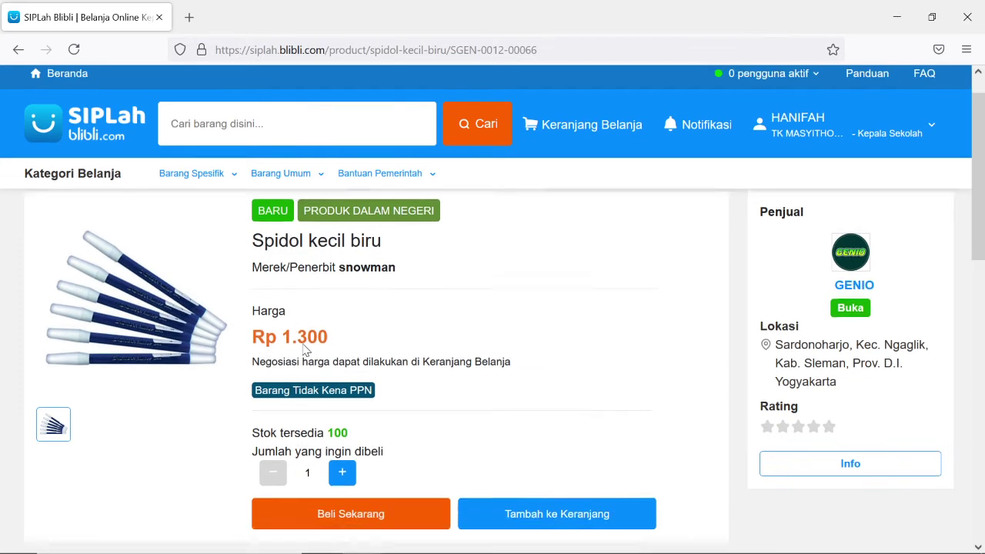
{"action": "scroll", "coordinate": [305, 350], "scroll_direction": "down", "scroll_amount": 1}
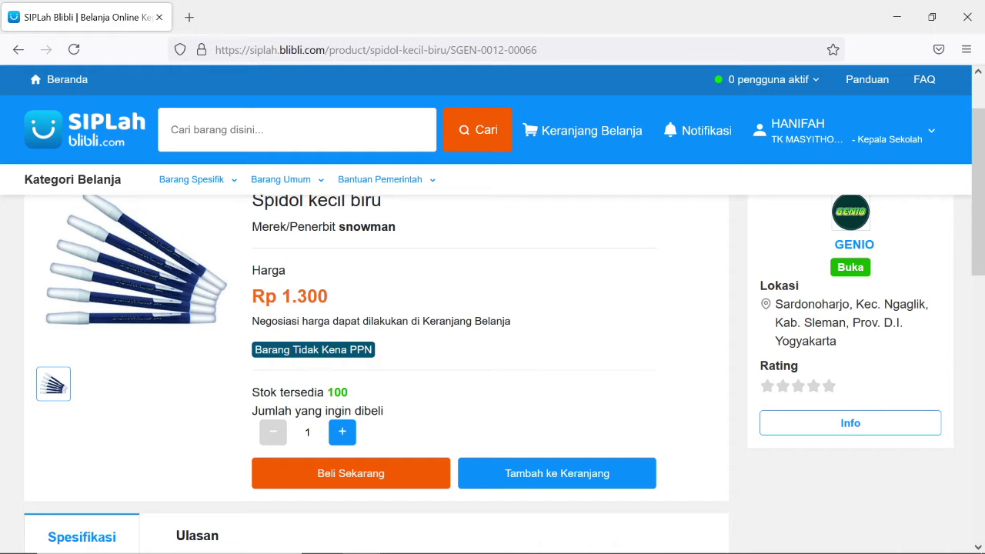
{"action": "scroll", "coordinate": [359, 395], "scroll_direction": "down", "scroll_amount": 2}
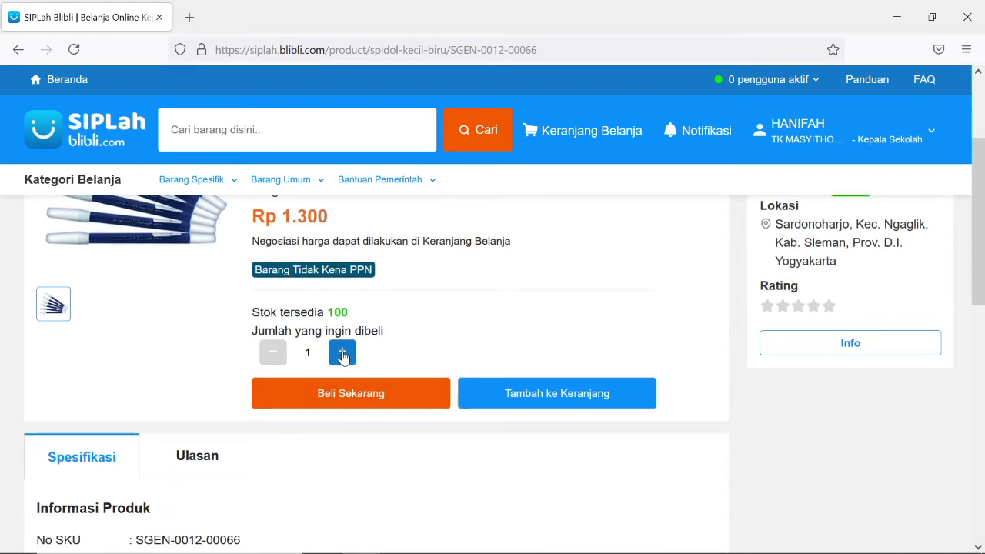
Try raising the purchase quantity of Spidol kecil biru to 4 and return it to 1.
{"action": "left_click", "coordinate": [342, 356]}
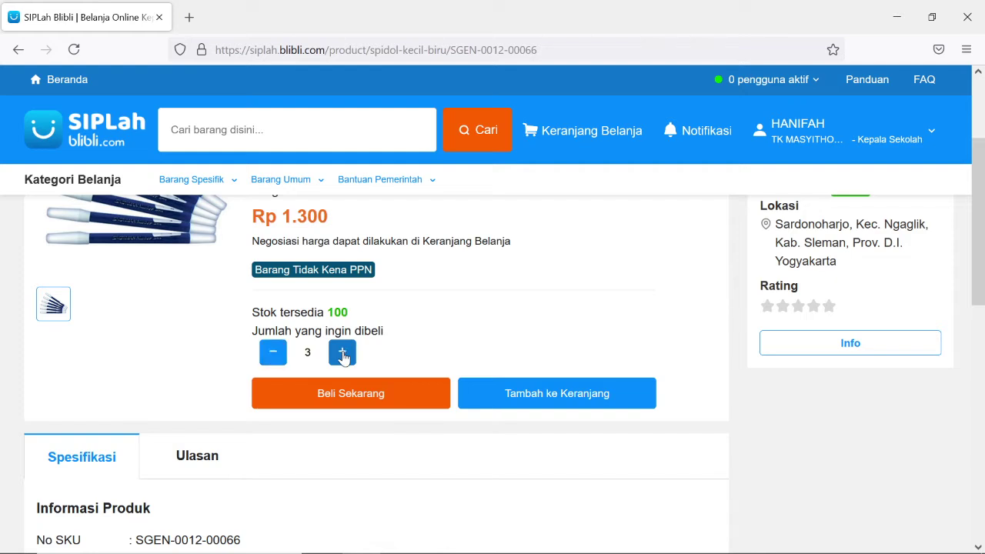
{"action": "left_click", "coordinate": [343, 357]}
{"action": "left_click", "coordinate": [310, 352]}
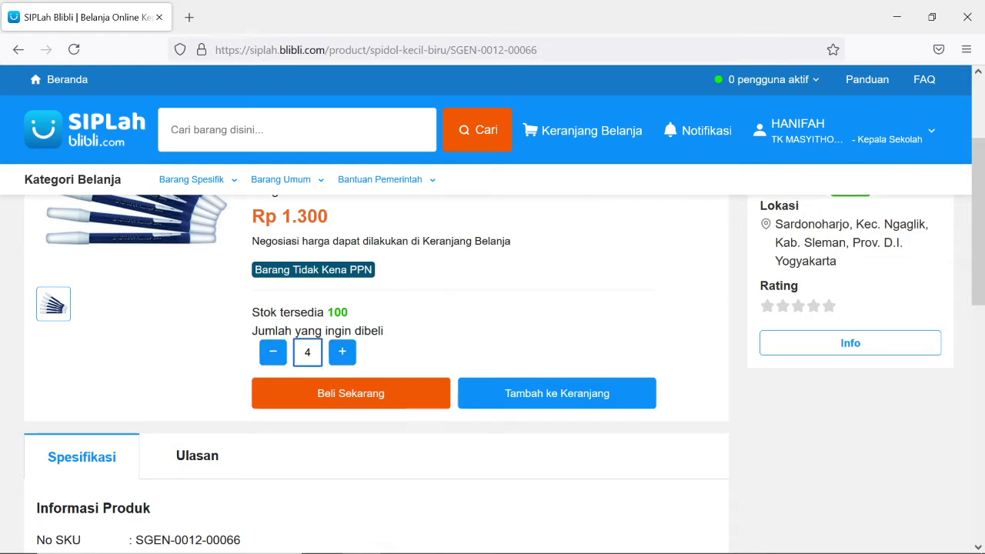
{"action": "left_click", "coordinate": [273, 352]}
{"action": "left_click", "coordinate": [273, 351]}
{"action": "left_click", "coordinate": [273, 352]}
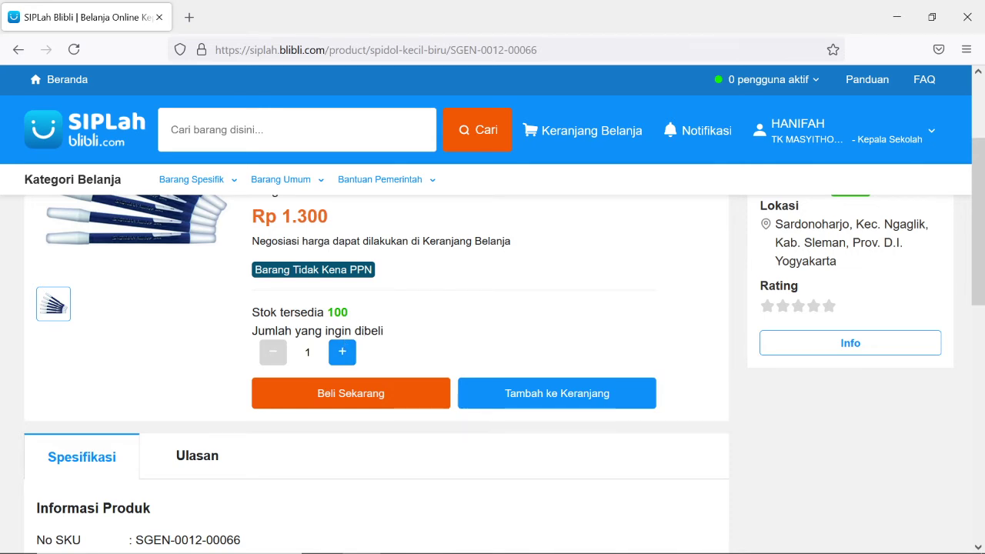
Add one Spidol kecil biru to the shopping cart, continue shopping and preview the cart contents.
{"action": "left_click", "coordinate": [541, 393]}
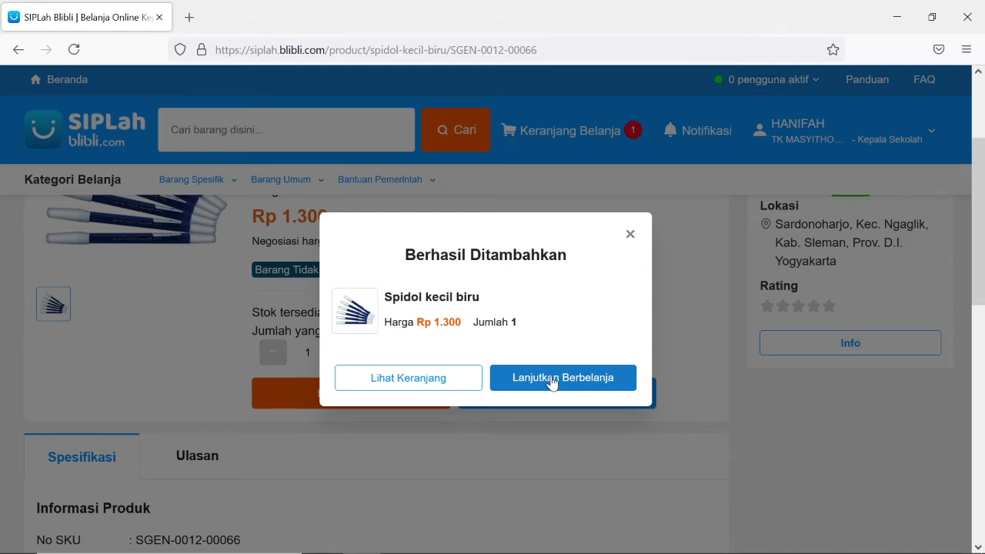
{"action": "left_click", "coordinate": [551, 378]}
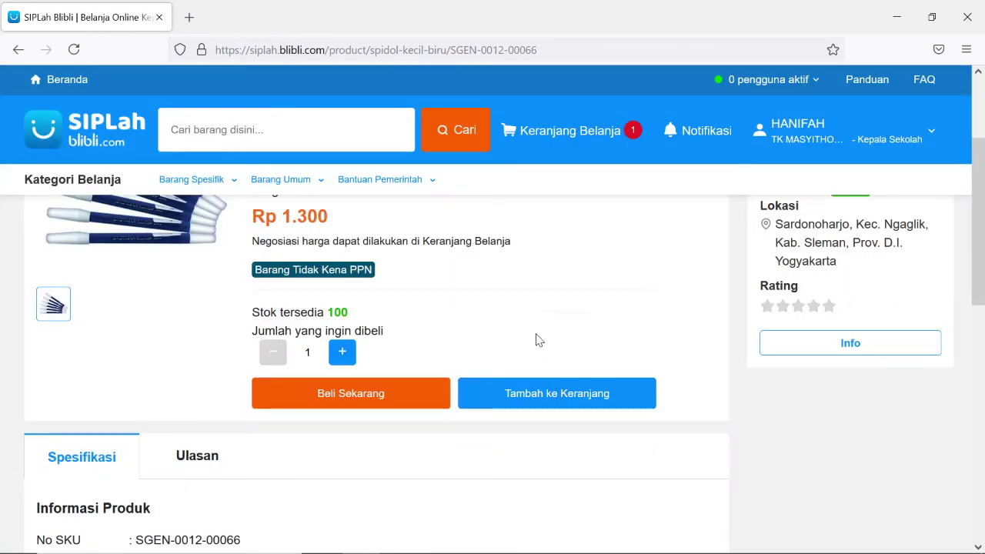
{"action": "mouse_move", "coordinate": [560, 136]}
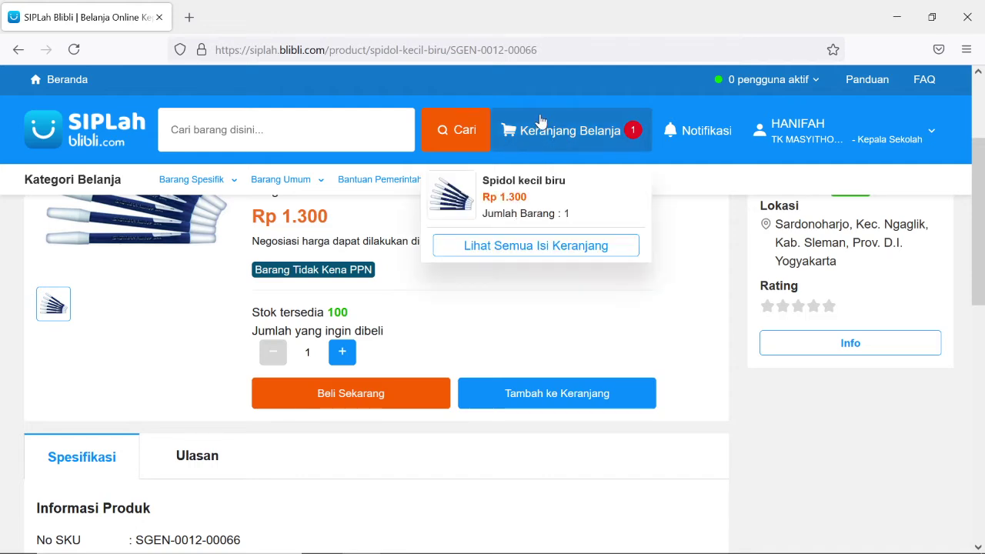
Open the full shopping cart and look over the seller message form for GENIO and its message download, sending and saving nothing.
{"action": "left_click", "coordinate": [574, 140]}
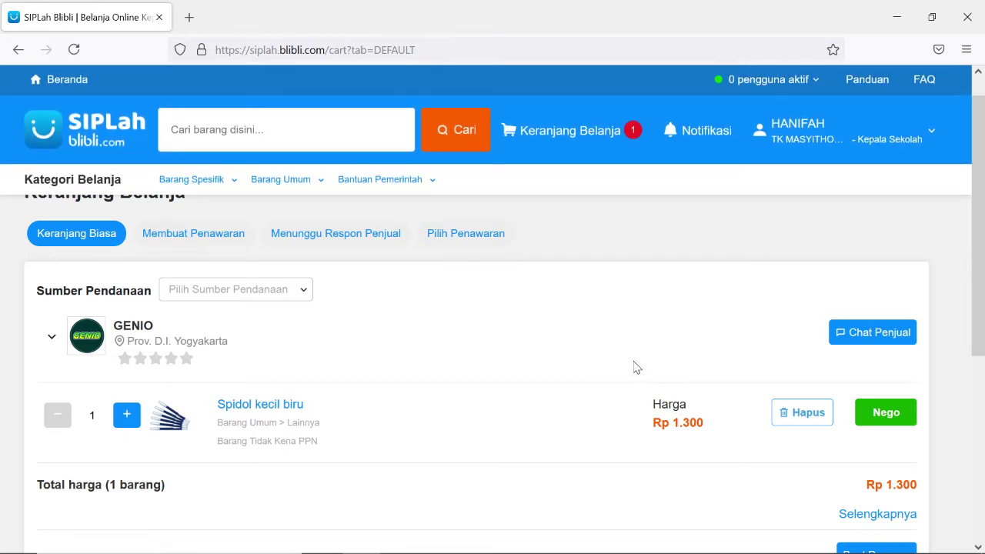
{"action": "left_click", "coordinate": [869, 335]}
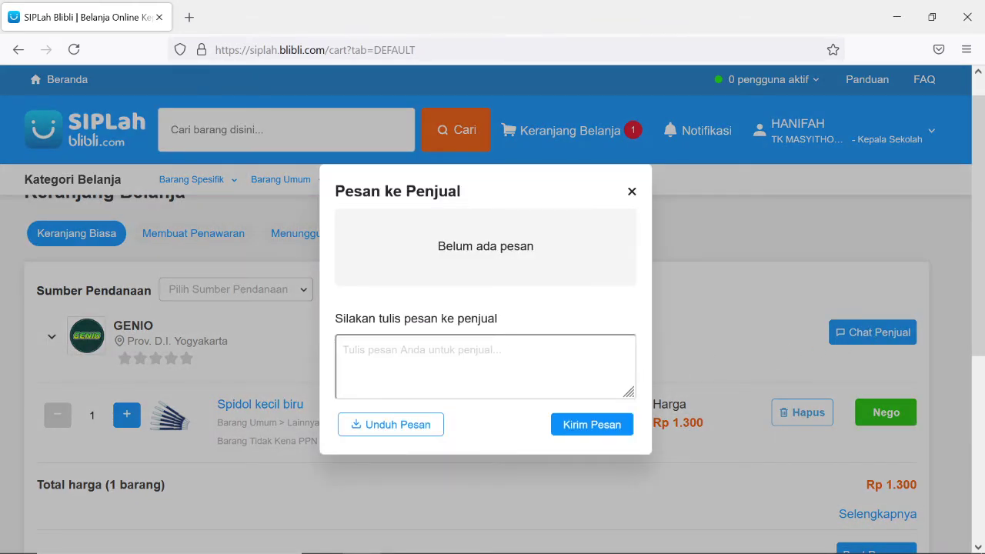
{"action": "left_click", "coordinate": [370, 426]}
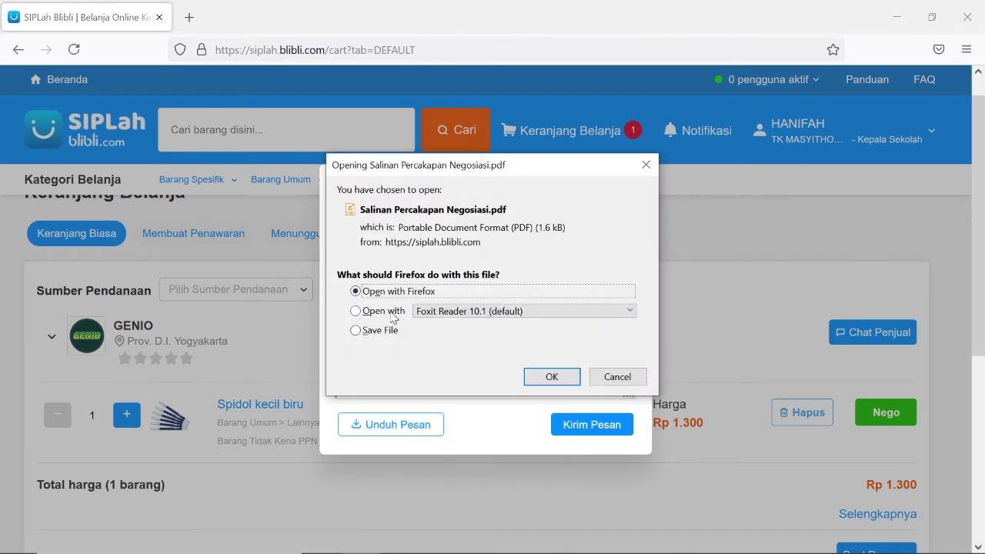
{"action": "left_click", "coordinate": [612, 380]}
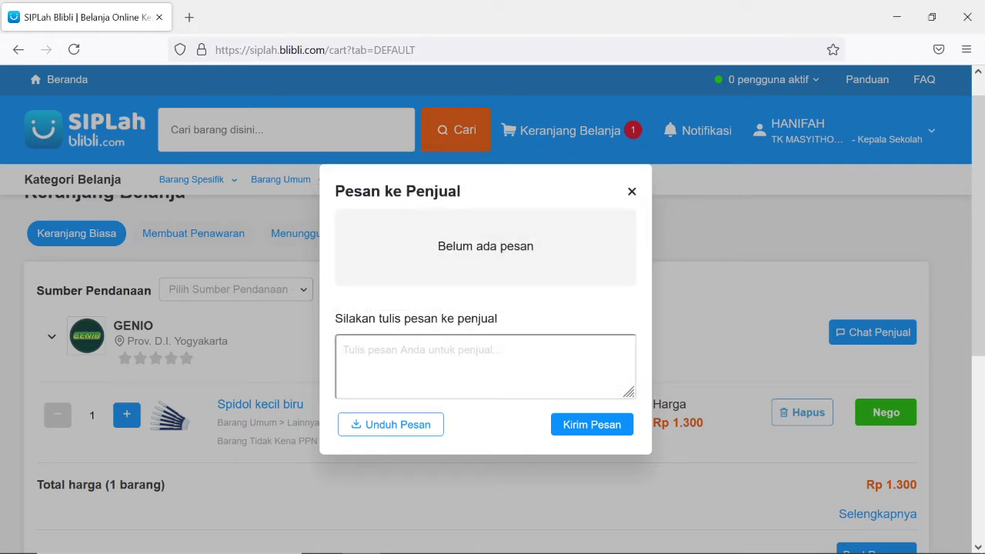
{"action": "left_click", "coordinate": [462, 359]}
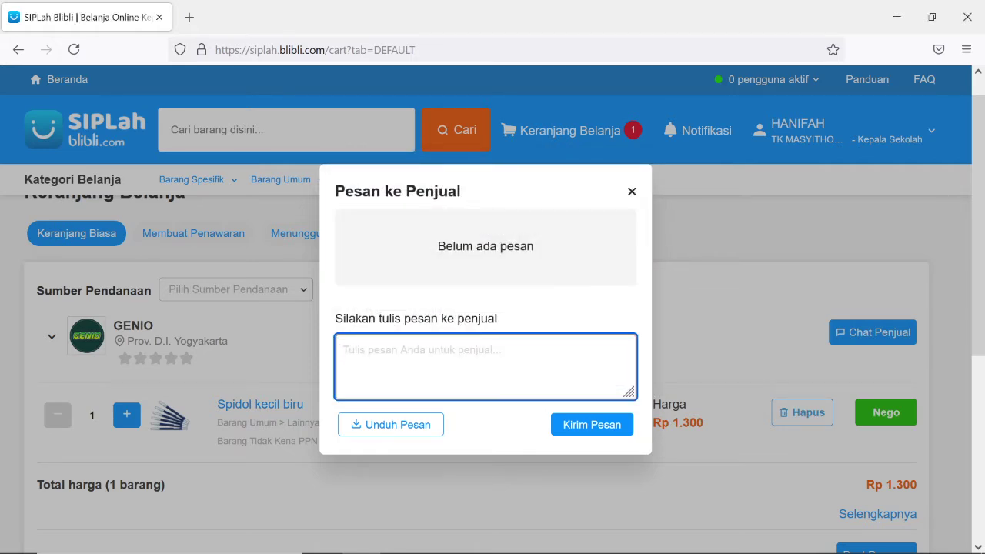
{"action": "left_click", "coordinate": [632, 192]}
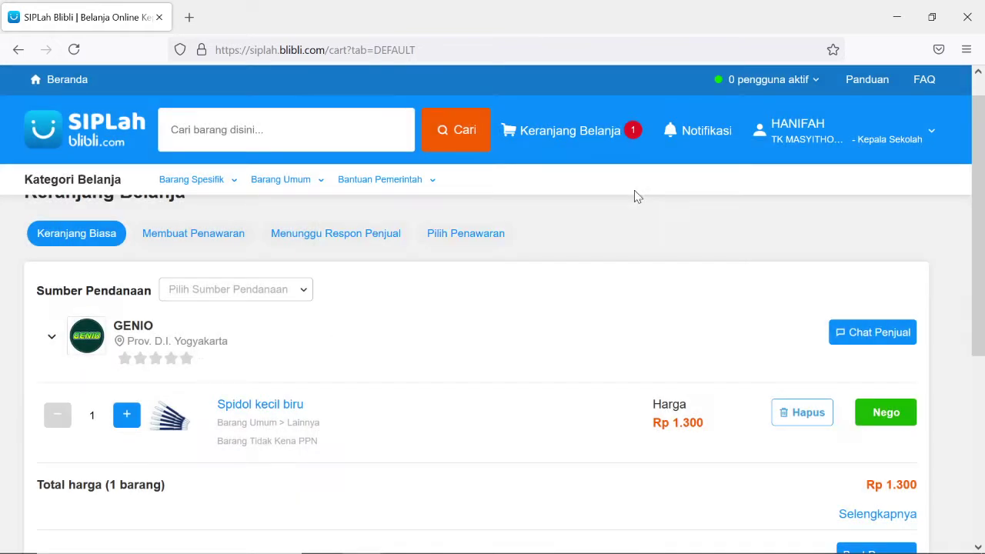
Look over the negotiation form for Spidol kecil biru with its price and note fields, and cancel it without sending an offer.
{"action": "left_click", "coordinate": [886, 416]}
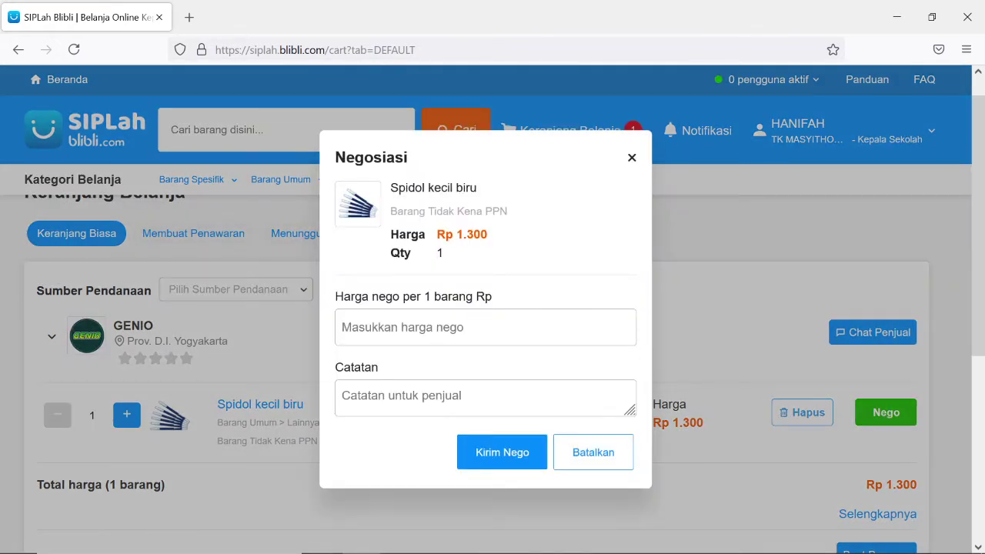
{"action": "left_click", "coordinate": [485, 327]}
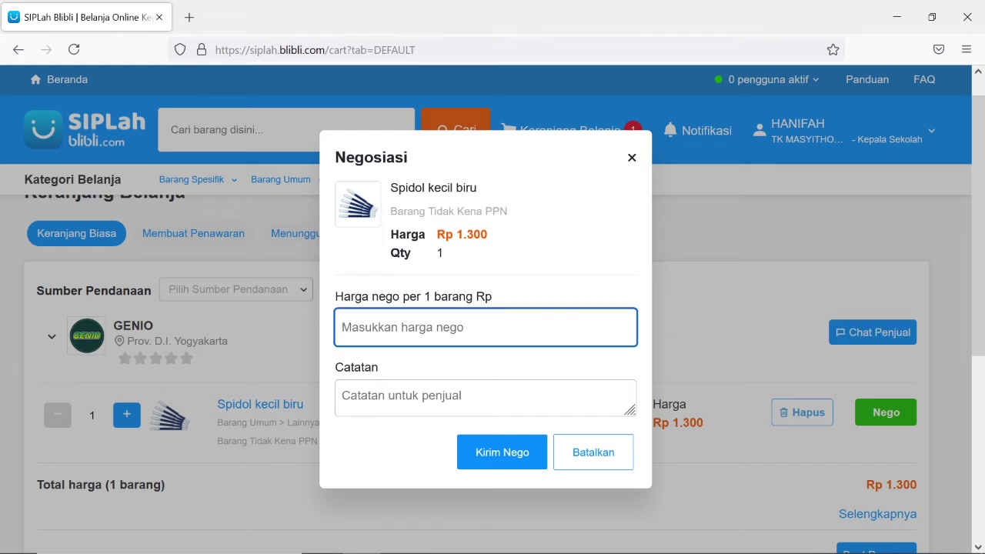
{"action": "left_click", "coordinate": [486, 397]}
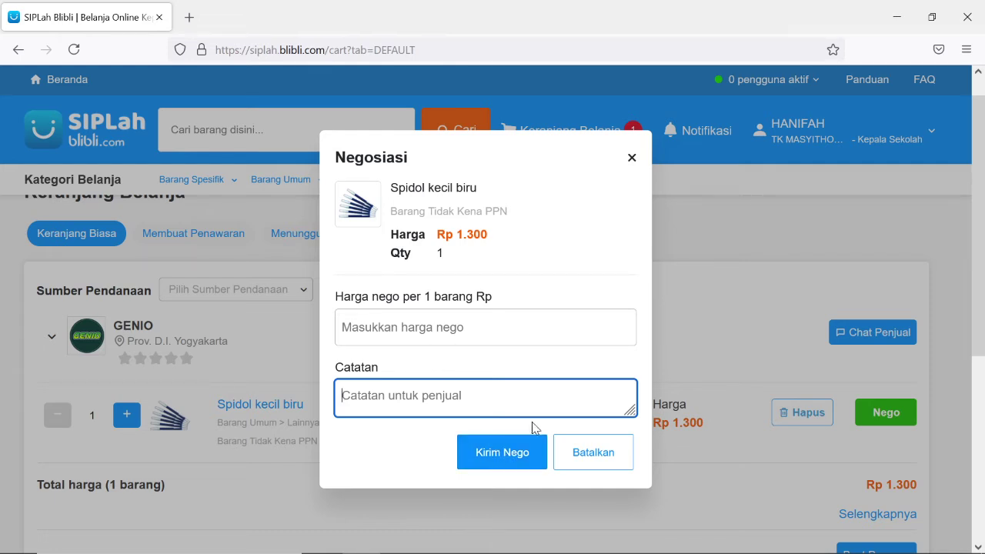
{"action": "left_click", "coordinate": [586, 456]}
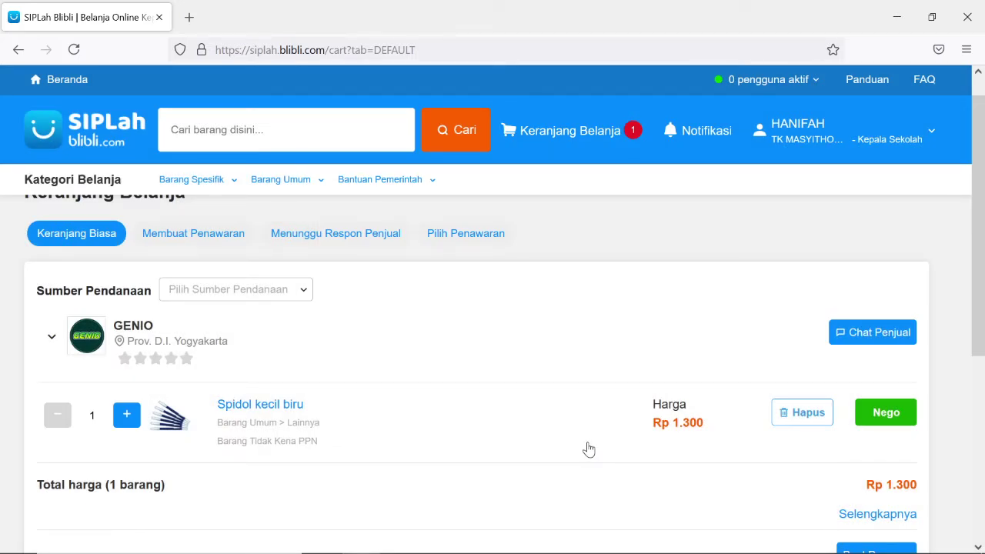
Expand the cart's total price details and review the breakdown before and after PPN.
{"action": "scroll", "coordinate": [499, 365], "scroll_direction": "down", "scroll_amount": 1}
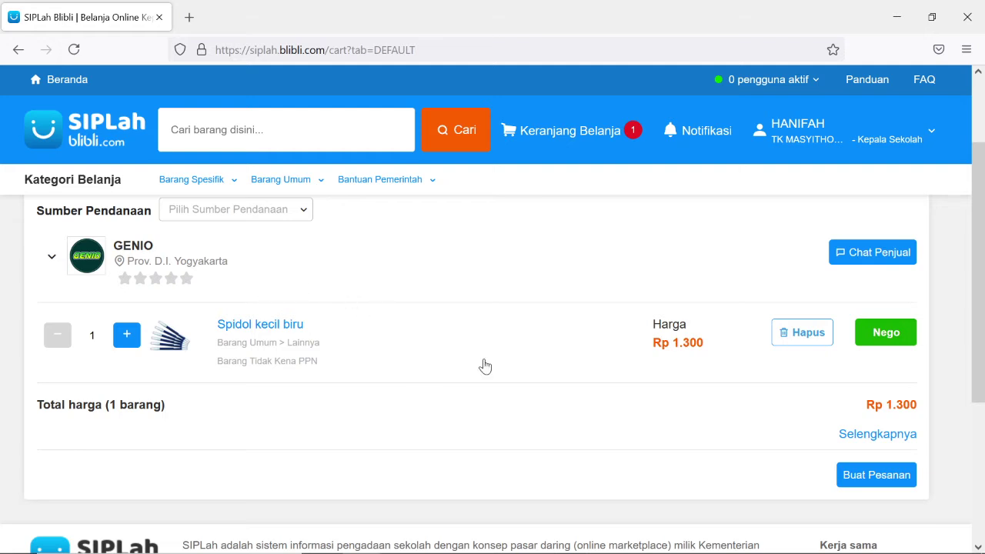
{"action": "scroll", "coordinate": [821, 368], "scroll_direction": "down", "scroll_amount": 2}
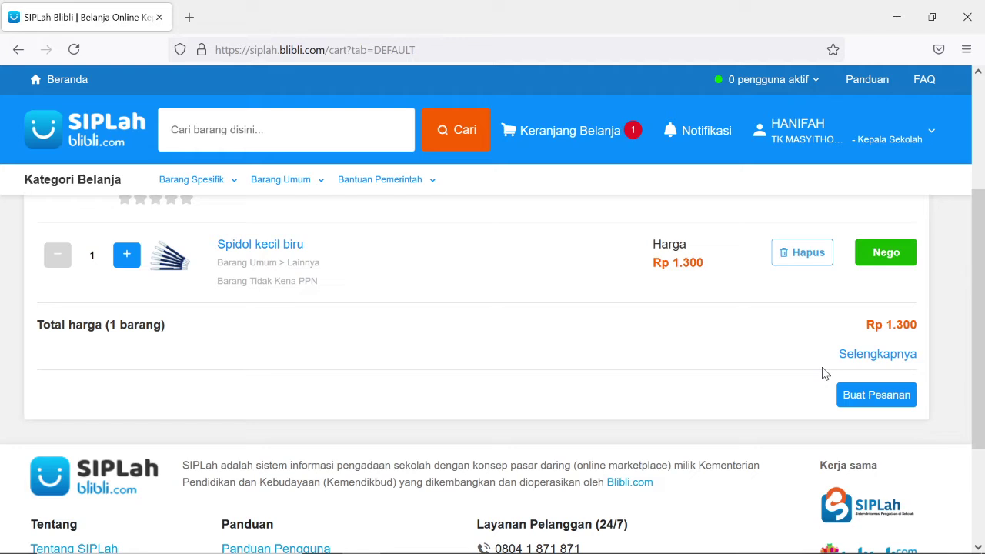
{"action": "left_click", "coordinate": [873, 356]}
{"action": "scroll", "coordinate": [374, 375], "scroll_direction": "down", "scroll_amount": 2}
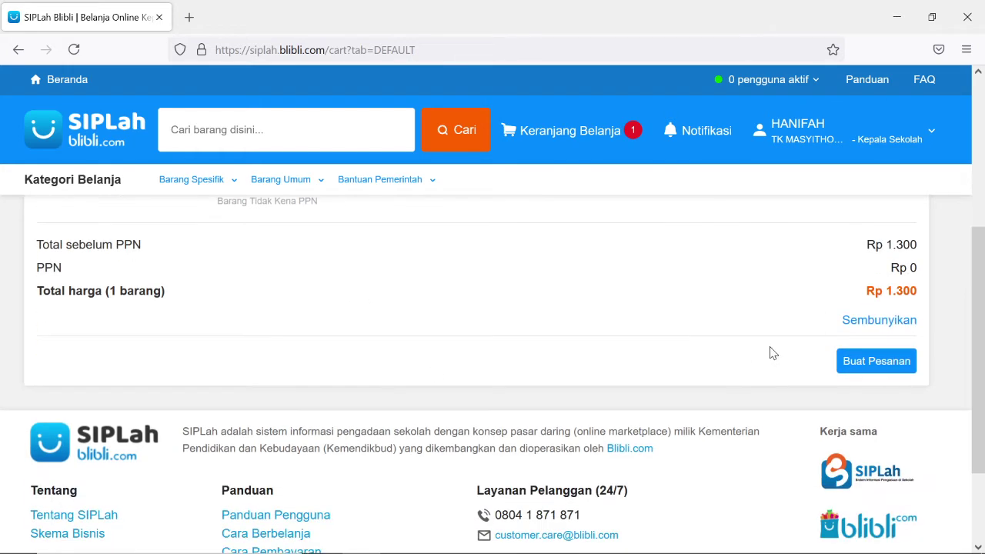
{"action": "scroll", "coordinate": [872, 364], "scroll_direction": "up", "scroll_amount": 1}
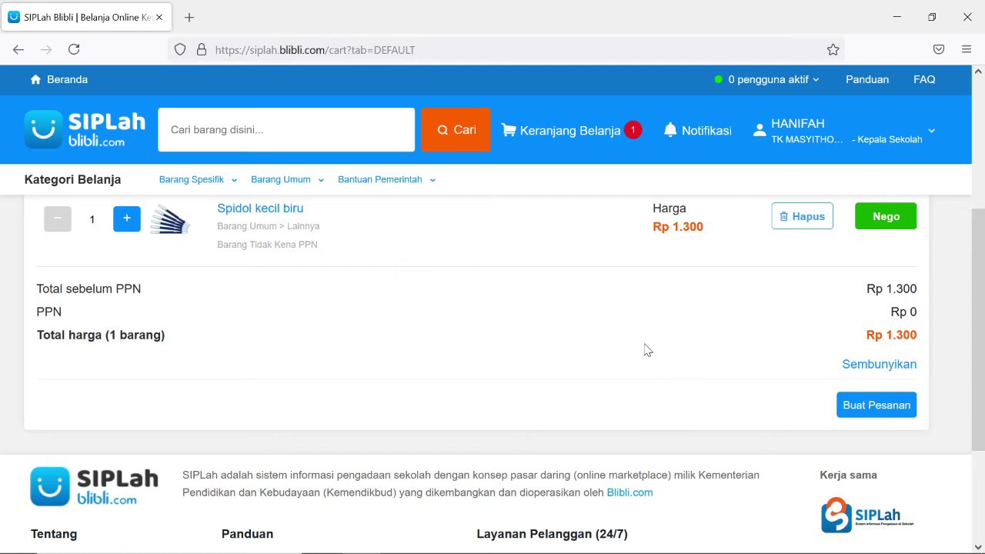
Try to create the order and choose BOP PAUD 2021 as the cart's funding source.
{"action": "left_click", "coordinate": [865, 408]}
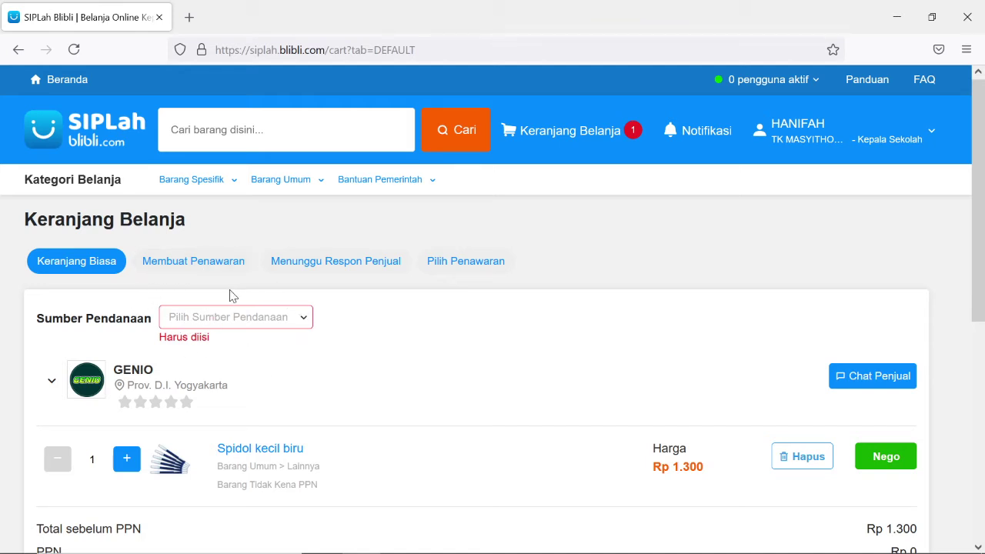
{"action": "left_click", "coordinate": [232, 318]}
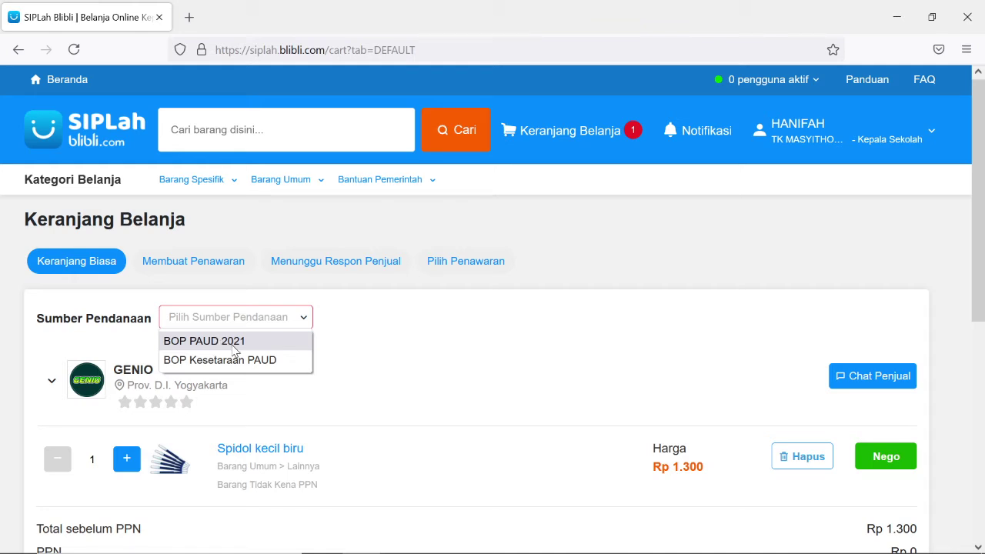
{"action": "left_click", "coordinate": [233, 342]}
Try to order one Spidol kecil biru with a payment estimate of 3 calendar days, and dismiss the notice.
{"action": "scroll", "coordinate": [500, 318], "scroll_direction": "down", "scroll_amount": 2}
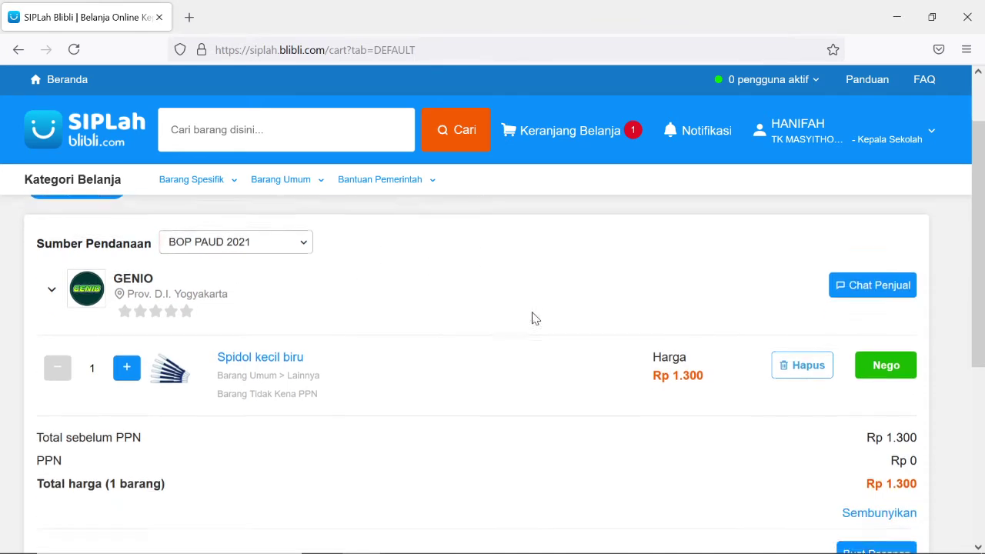
{"action": "scroll", "coordinate": [813, 381], "scroll_direction": "down", "scroll_amount": 4}
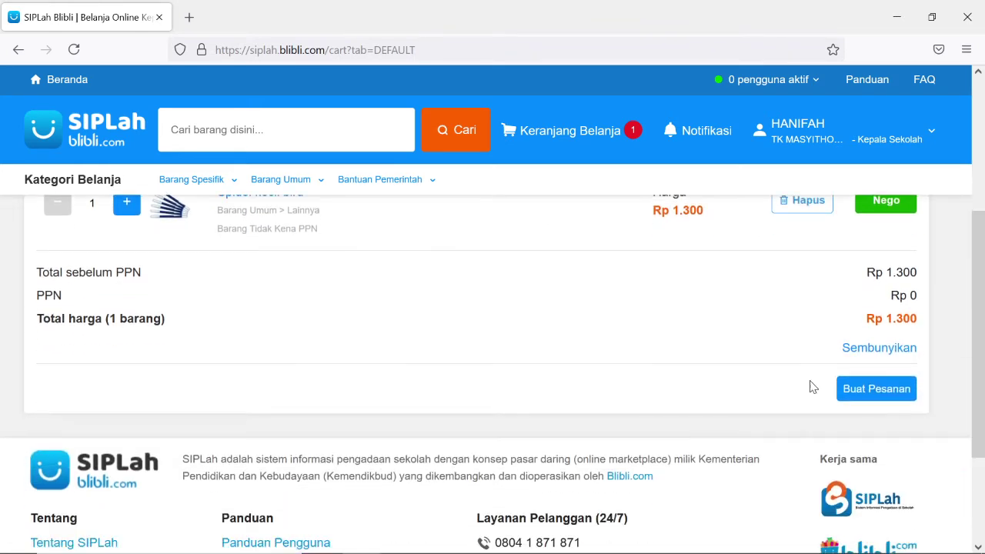
{"action": "left_click", "coordinate": [862, 394]}
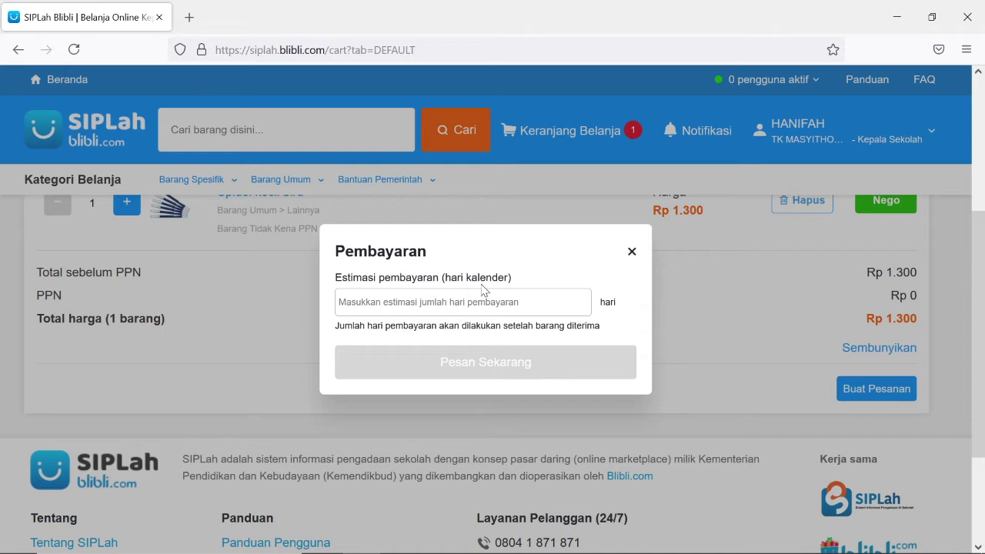
{"action": "left_click", "coordinate": [464, 303]}
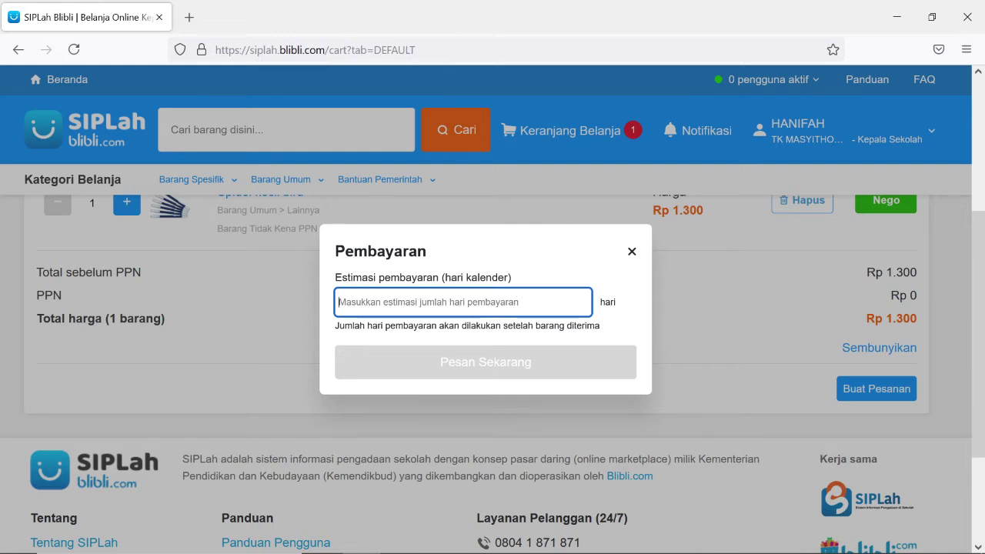
{"action": "type", "text": "3"}
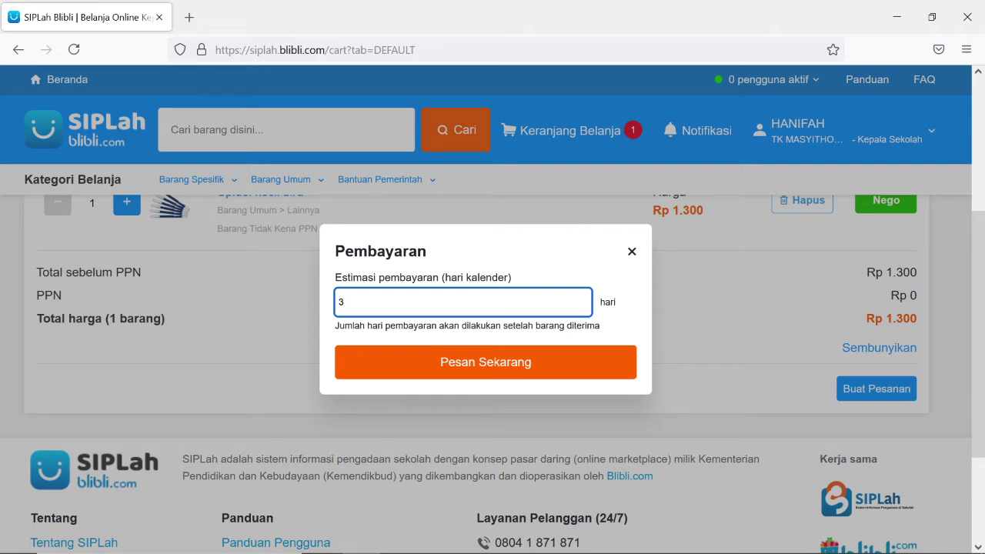
{"action": "left_click", "coordinate": [452, 365]}
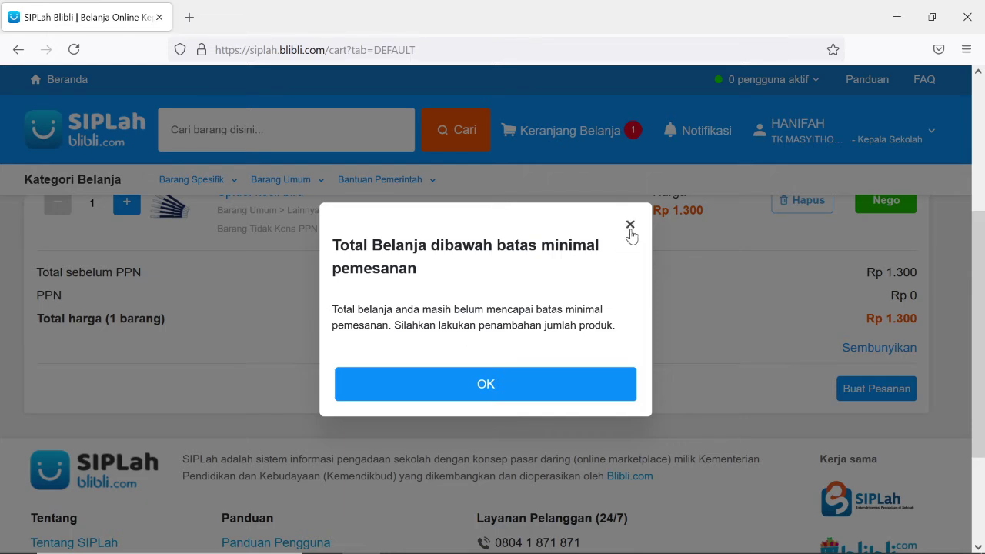
{"action": "left_click", "coordinate": [485, 383]}
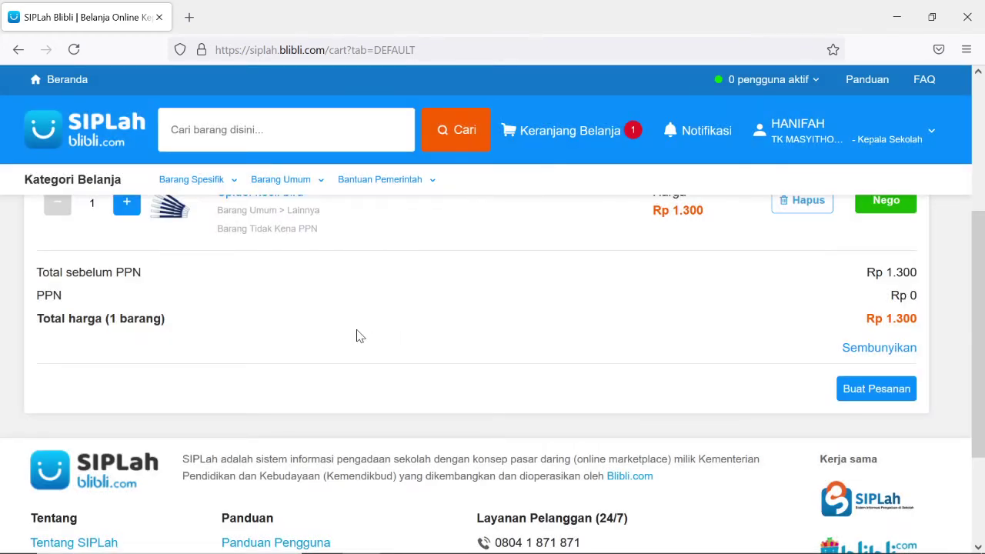
Raise the quantity of Spidol kecil biru in the cart to 2.
{"action": "scroll", "coordinate": [354, 335], "scroll_direction": "up", "scroll_amount": 2}
{"action": "left_click", "coordinate": [127, 282]}
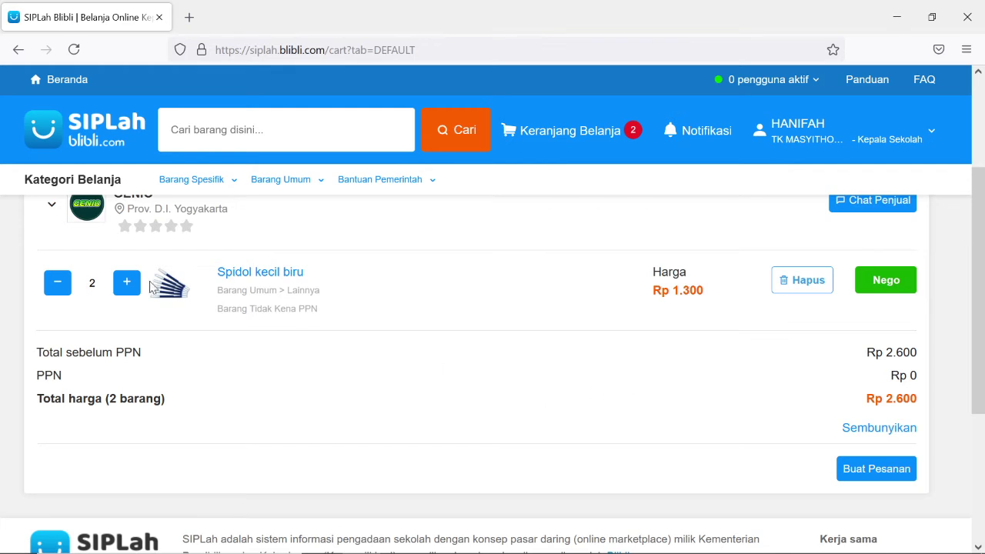
{"action": "scroll", "coordinate": [238, 297], "scroll_direction": "up", "scroll_amount": 1}
{"action": "scroll", "coordinate": [247, 302], "scroll_direction": "down", "scroll_amount": 1}
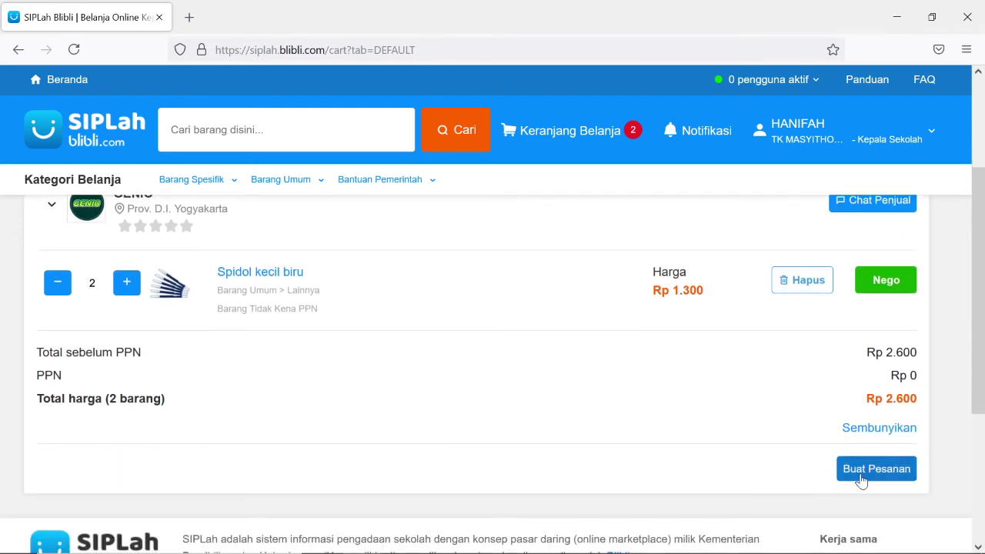
Try again to place the order for two items with a payment estimate of 3 days, and close the notice.
{"action": "left_click", "coordinate": [870, 471]}
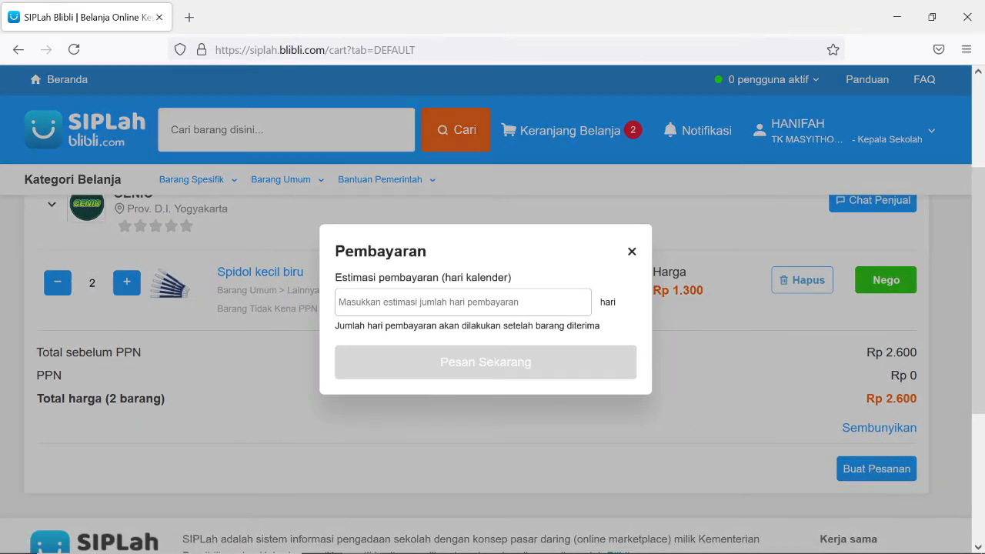
{"action": "left_click", "coordinate": [443, 302]}
{"action": "type", "text": "3"}
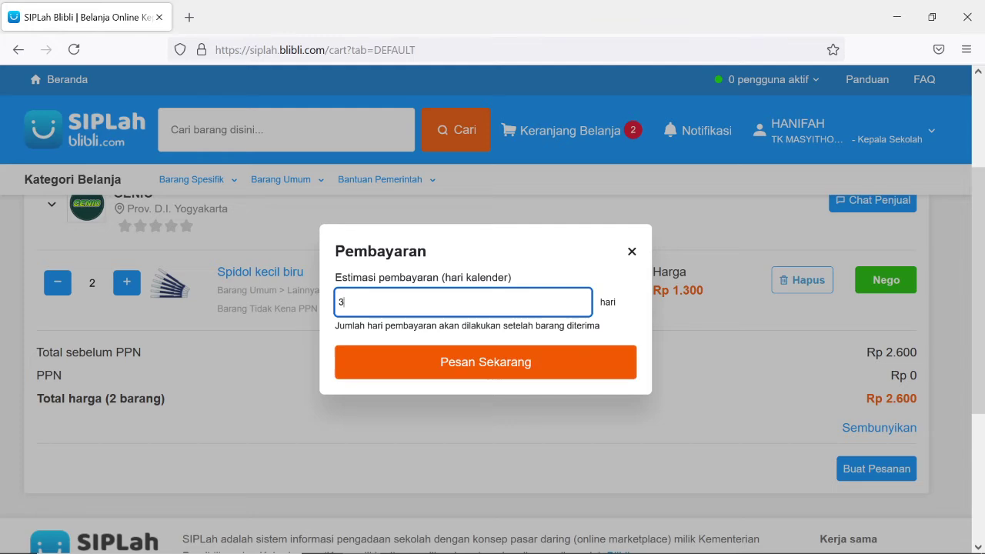
{"action": "left_click", "coordinate": [448, 366]}
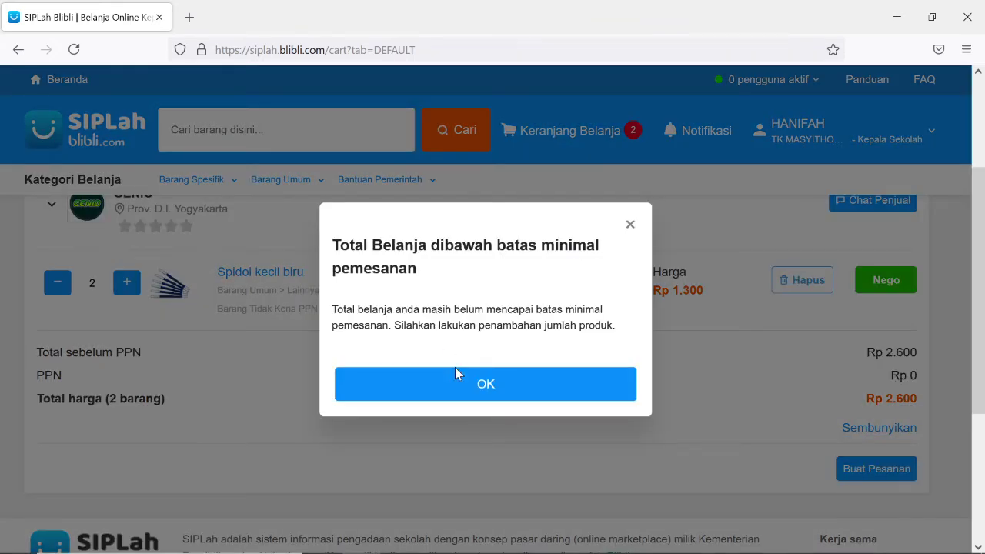
{"action": "left_click", "coordinate": [472, 387]}
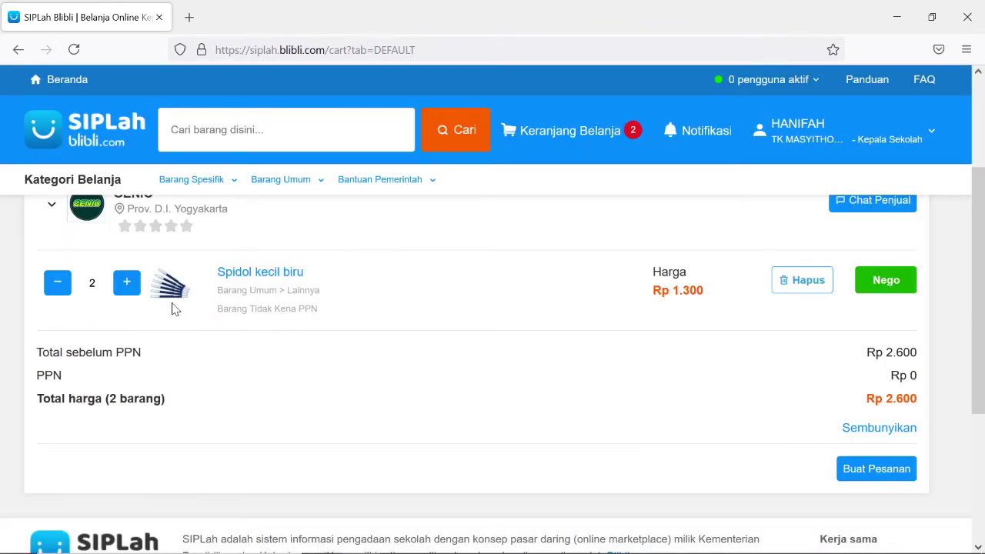
Set the quantity of Spidol kecil biru in the cart to 10.
{"action": "scroll", "coordinate": [170, 309], "scroll_direction": "up", "scroll_amount": 2}
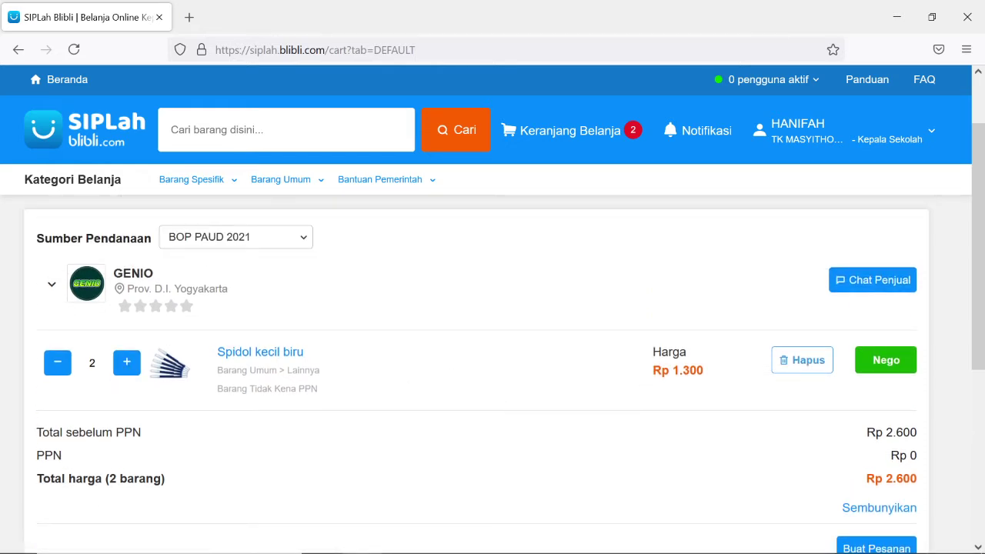
{"action": "double_click", "coordinate": [93, 362]}
{"action": "type", "text": "1"}
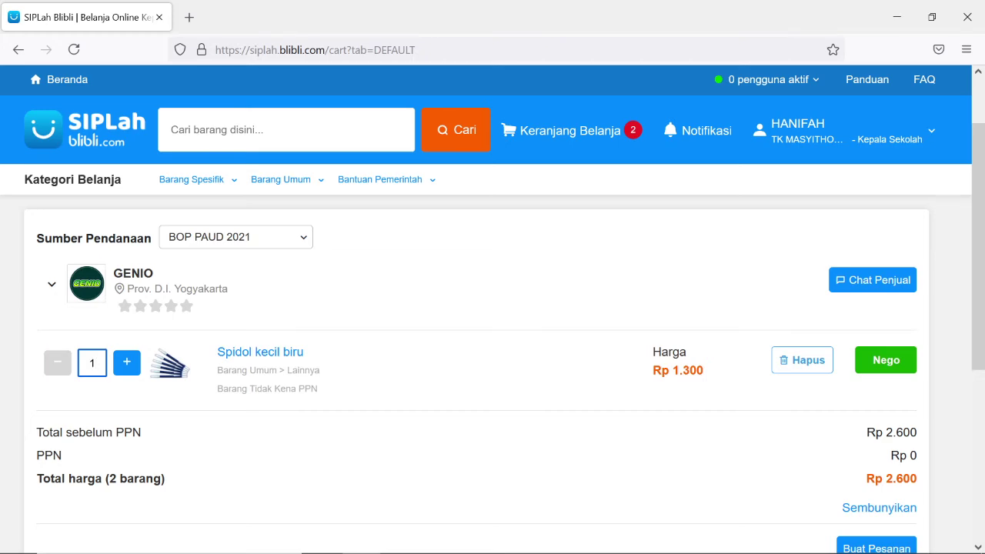
{"action": "type", "text": "0"}
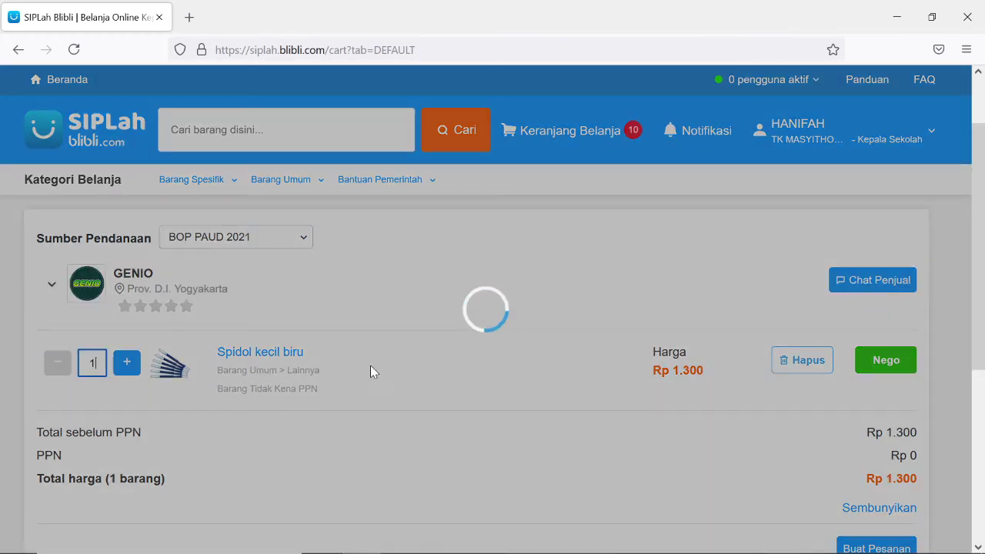
Try to order ten Spidol kecil biru with a payment estimate of 3 calendar days, and check the cart contents.
{"action": "scroll", "coordinate": [379, 368], "scroll_direction": "down", "scroll_amount": 2}
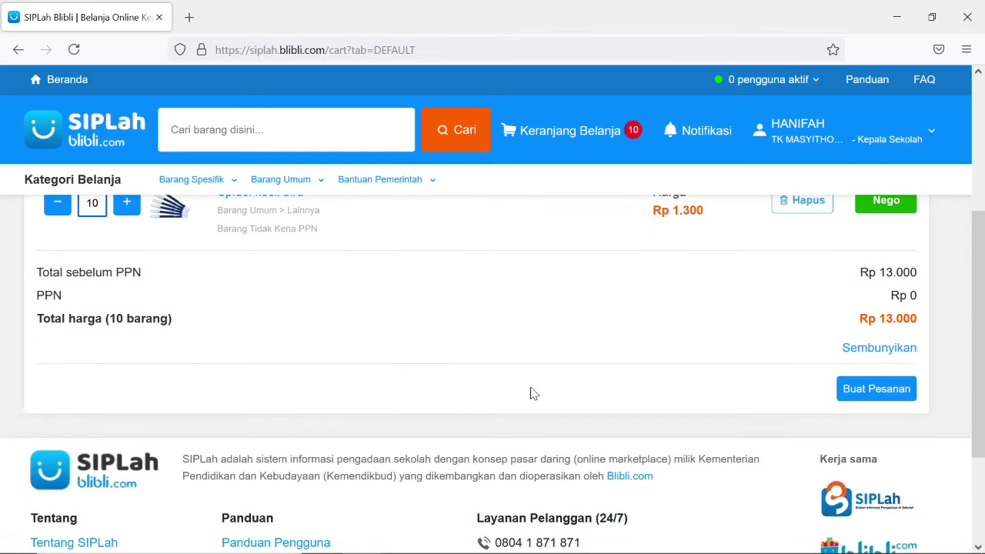
{"action": "left_click", "coordinate": [858, 394]}
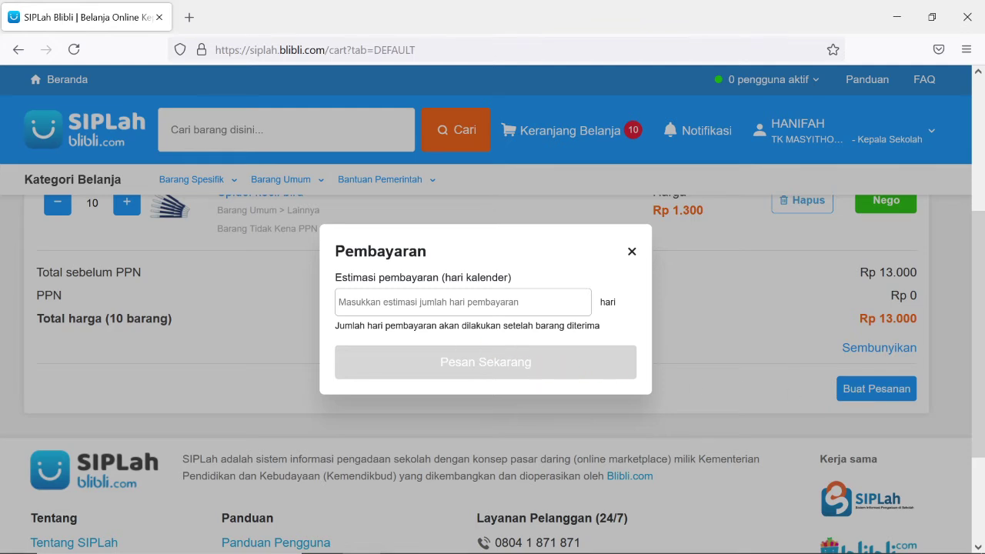
{"action": "left_click", "coordinate": [463, 302]}
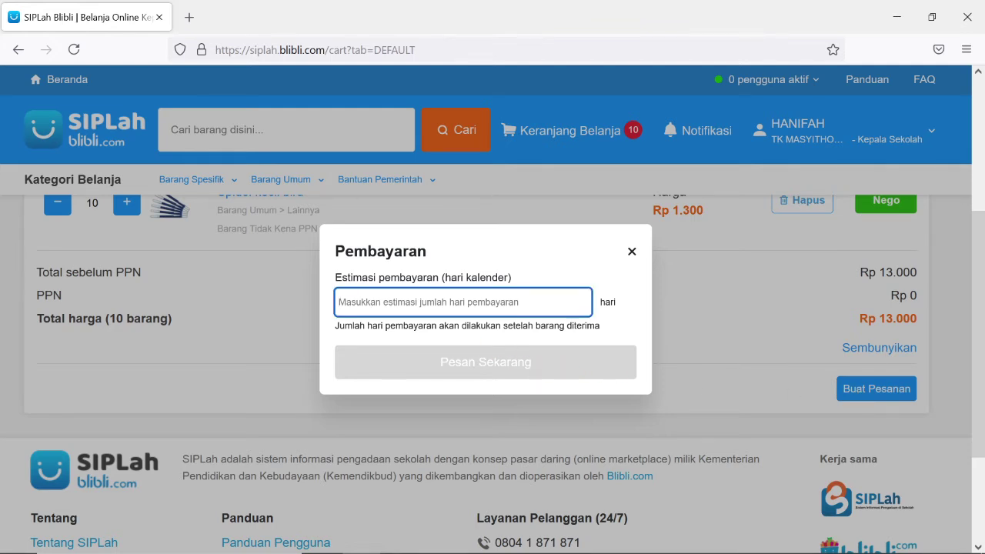
{"action": "type", "text": "3"}
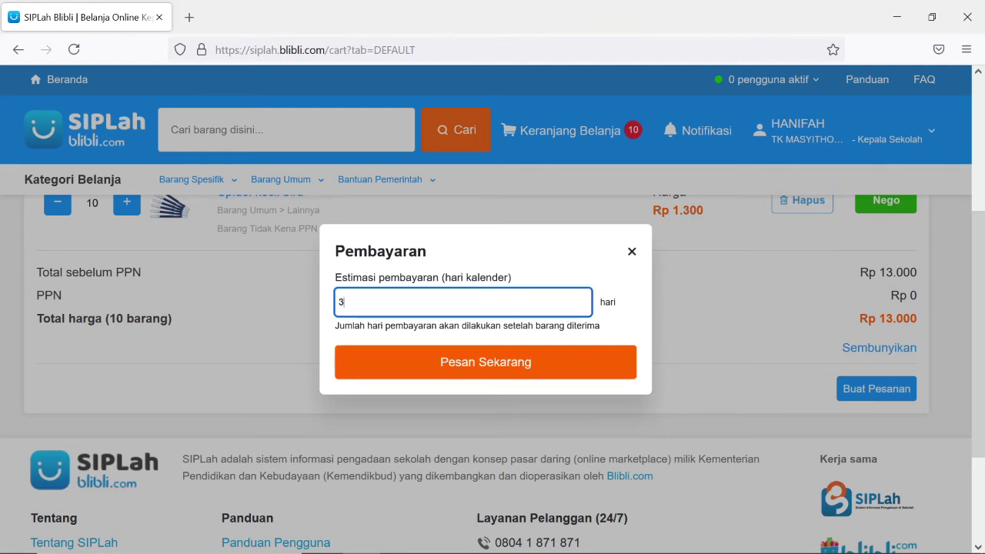
{"action": "left_click", "coordinate": [451, 362]}
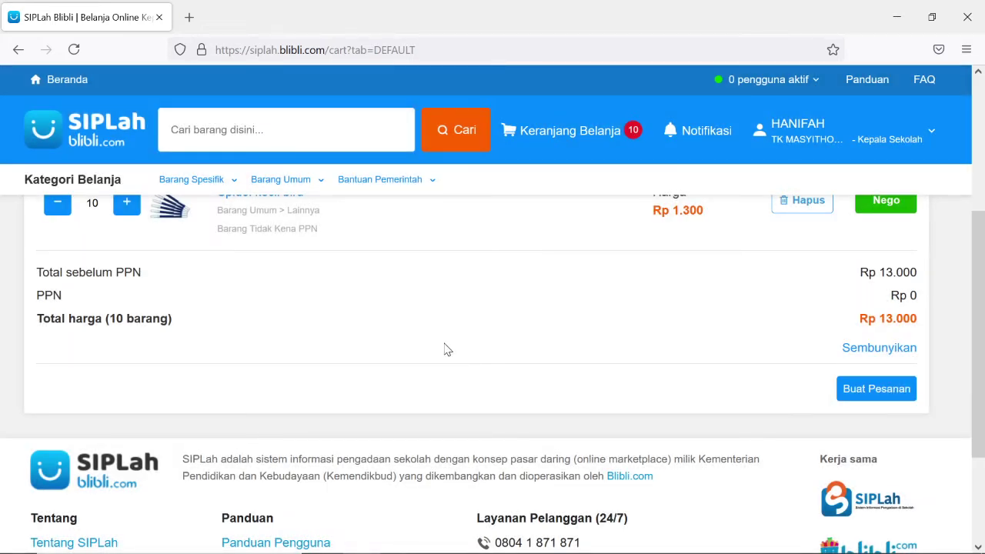
{"action": "mouse_move", "coordinate": [560, 144]}
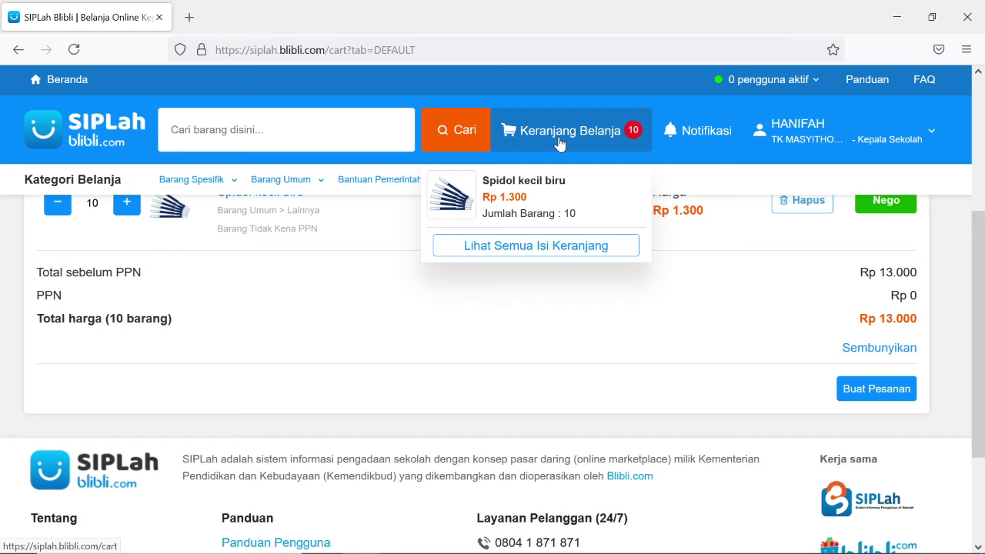
{"action": "scroll", "coordinate": [447, 332], "scroll_direction": "up", "scroll_amount": 4}
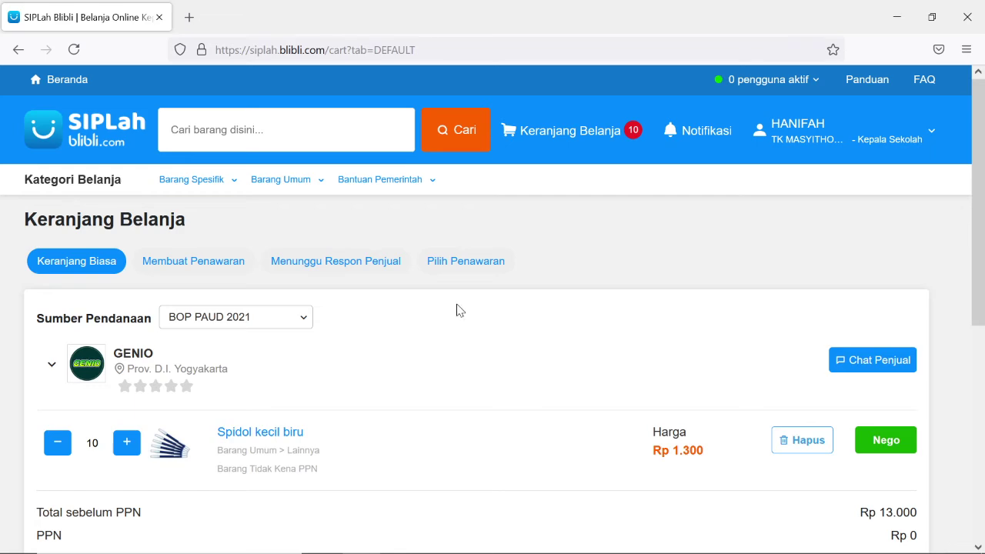
Try to place the order for ten Spidol kecil biru again with a payment estimate of 5 calendar days.
{"action": "scroll", "coordinate": [638, 356], "scroll_direction": "down", "scroll_amount": 4}
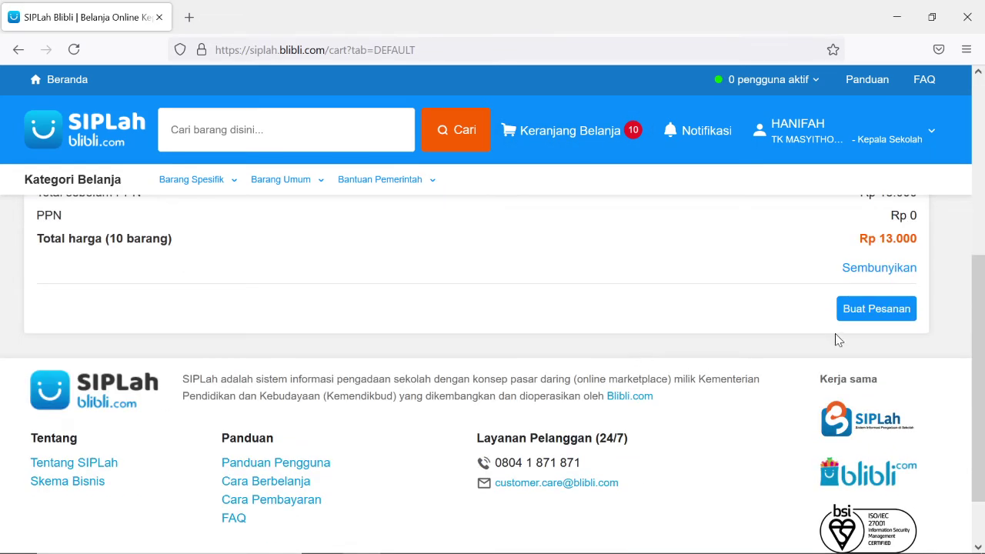
{"action": "left_click", "coordinate": [862, 312]}
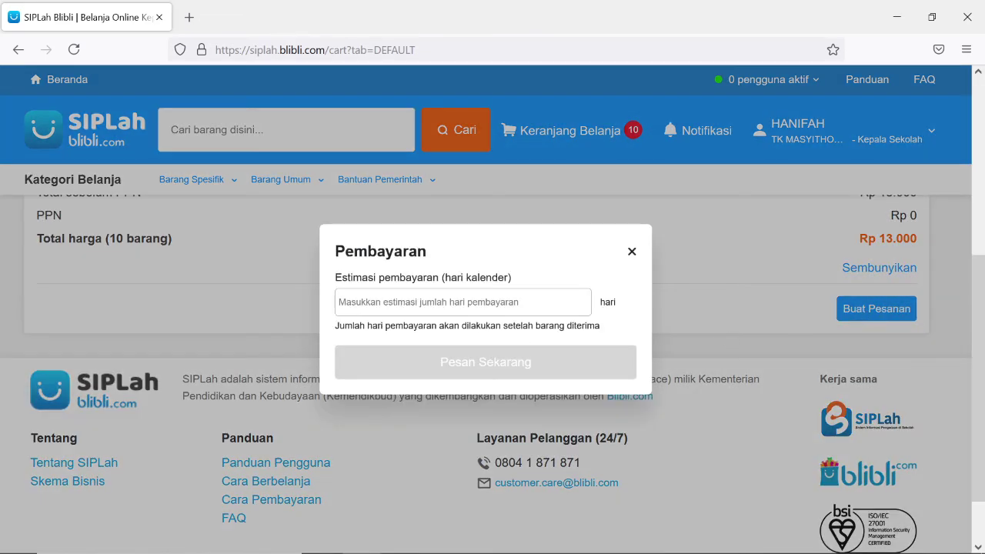
{"action": "left_click", "coordinate": [463, 302]}
{"action": "type", "text": "5"}
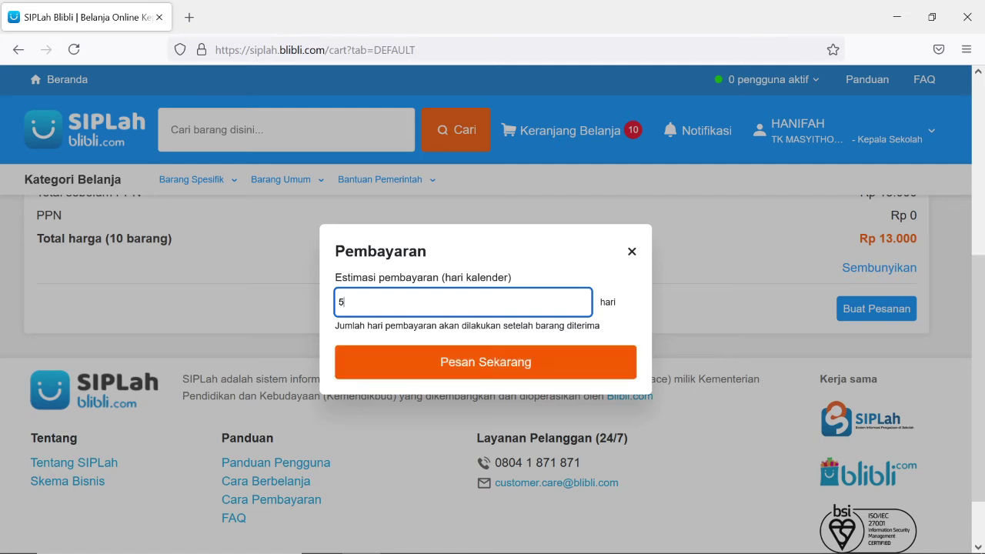
{"action": "left_click", "coordinate": [467, 364]}
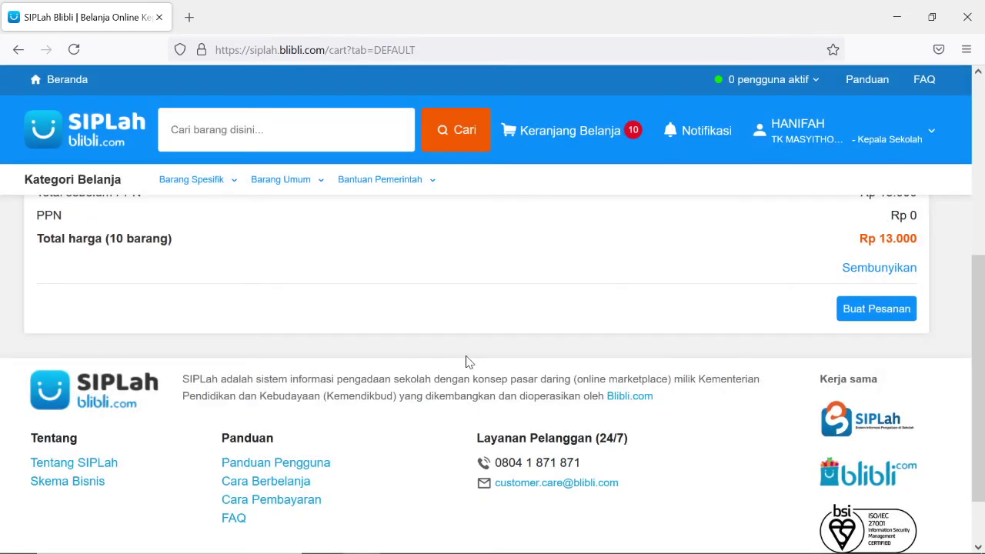
{"action": "scroll", "coordinate": [559, 330], "scroll_direction": "up", "scroll_amount": 7}
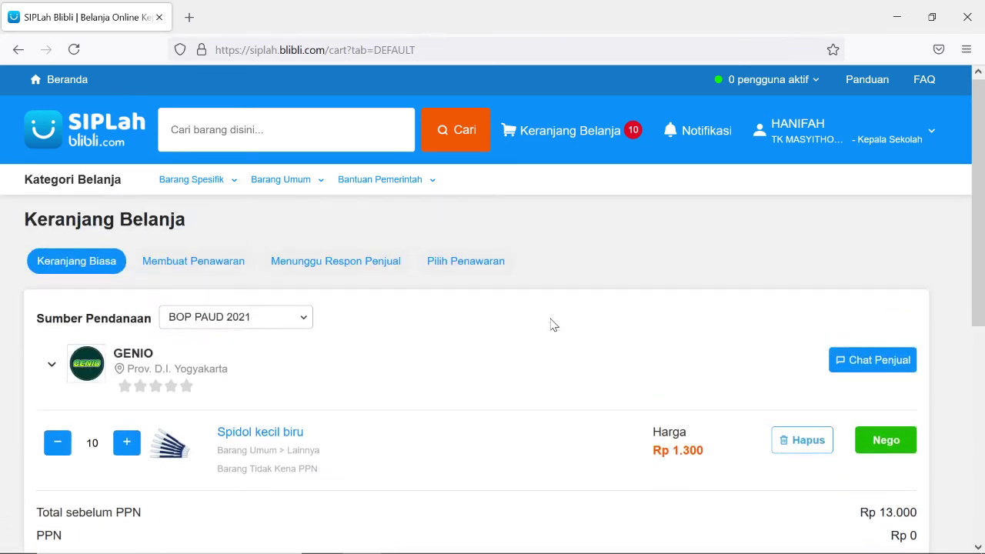
Submit the order for ten Spidol kecil biru once more, setting the payment estimate back to 3 calendar days.
{"action": "scroll", "coordinate": [552, 326], "scroll_direction": "down", "scroll_amount": 3}
{"action": "left_click", "coordinate": [871, 391]}
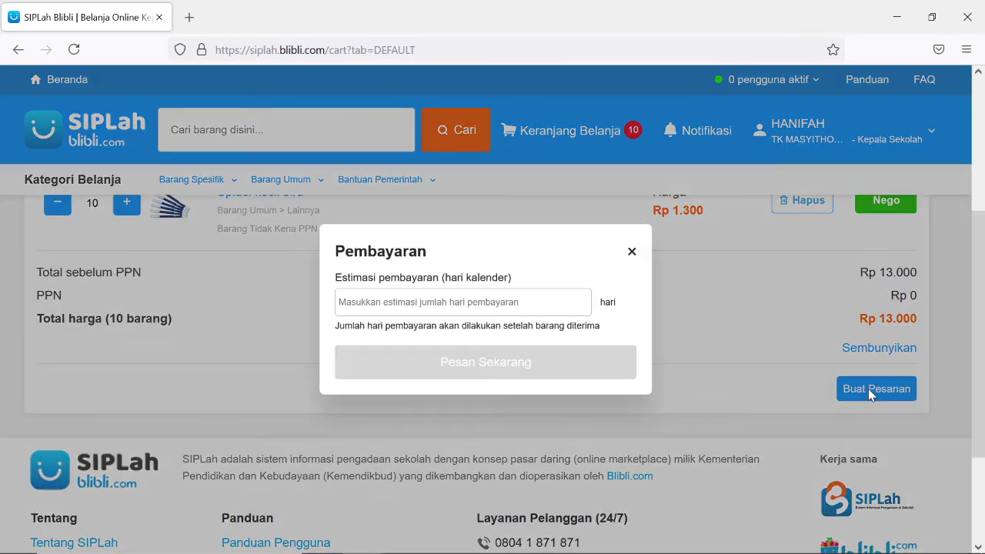
{"action": "left_click", "coordinate": [463, 302]}
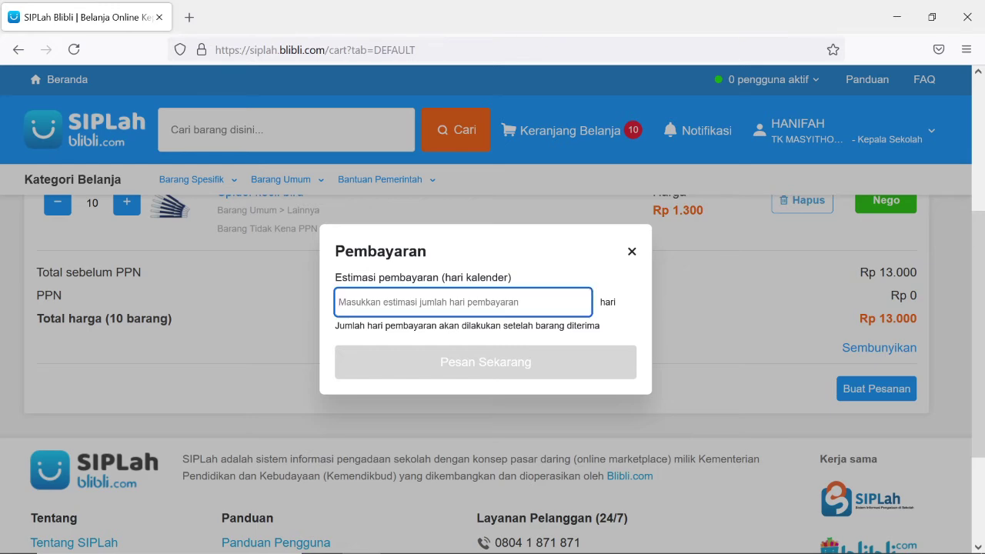
{"action": "type", "text": "3"}
{"action": "left_click", "coordinate": [457, 360]}
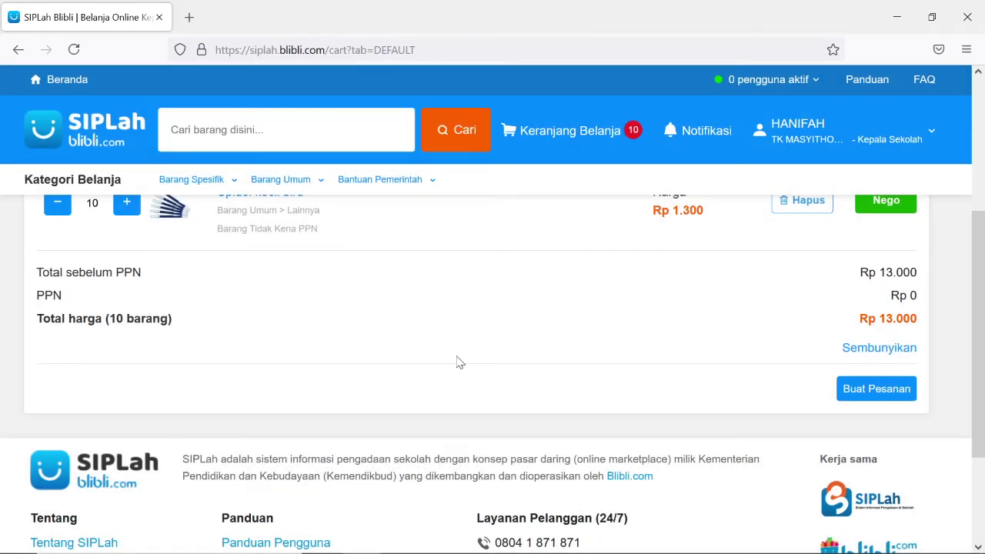
Reload the shopping cart and view its full contents to check the Spidol kecil biru order.
{"action": "scroll", "coordinate": [460, 355], "scroll_direction": "up", "scroll_amount": 3}
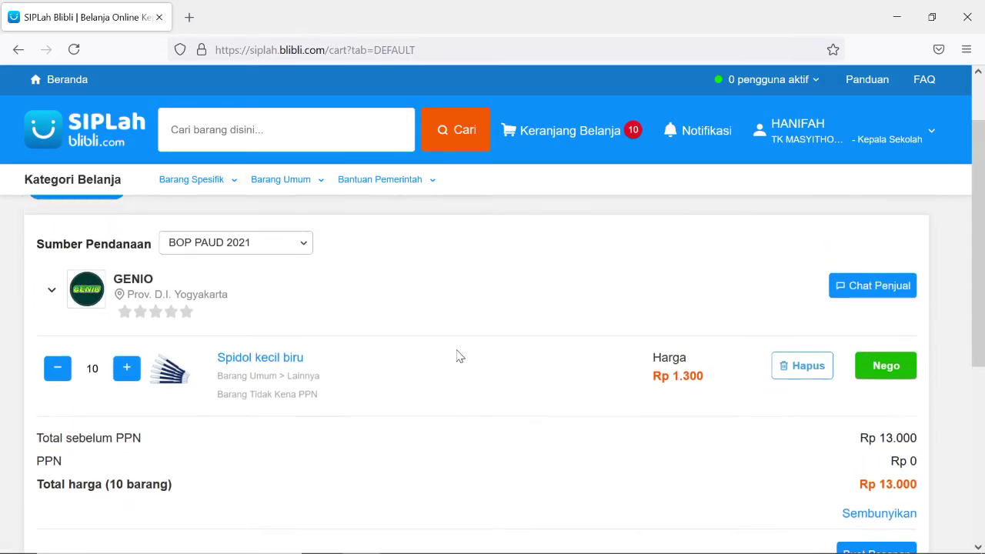
{"action": "left_click", "coordinate": [551, 143]}
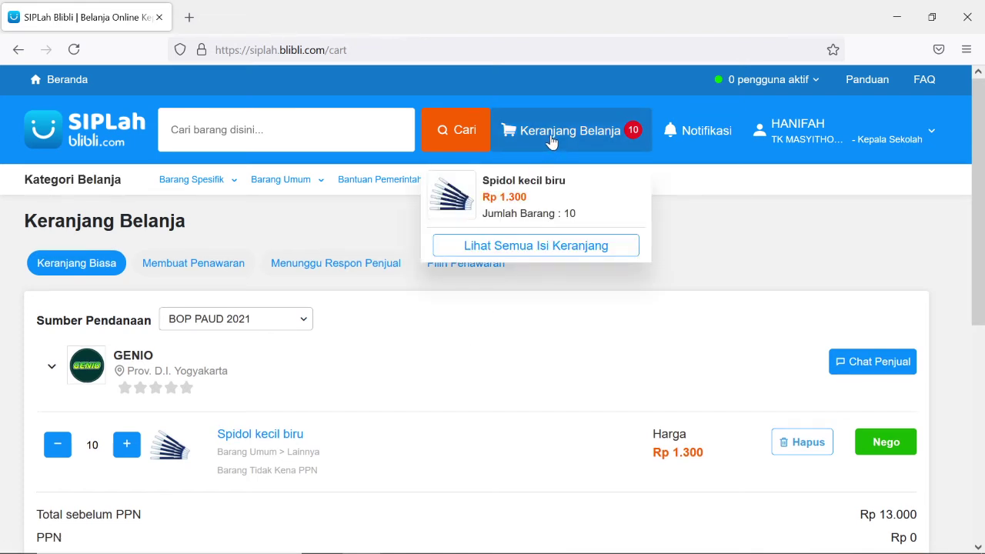
{"action": "left_click", "coordinate": [516, 247]}
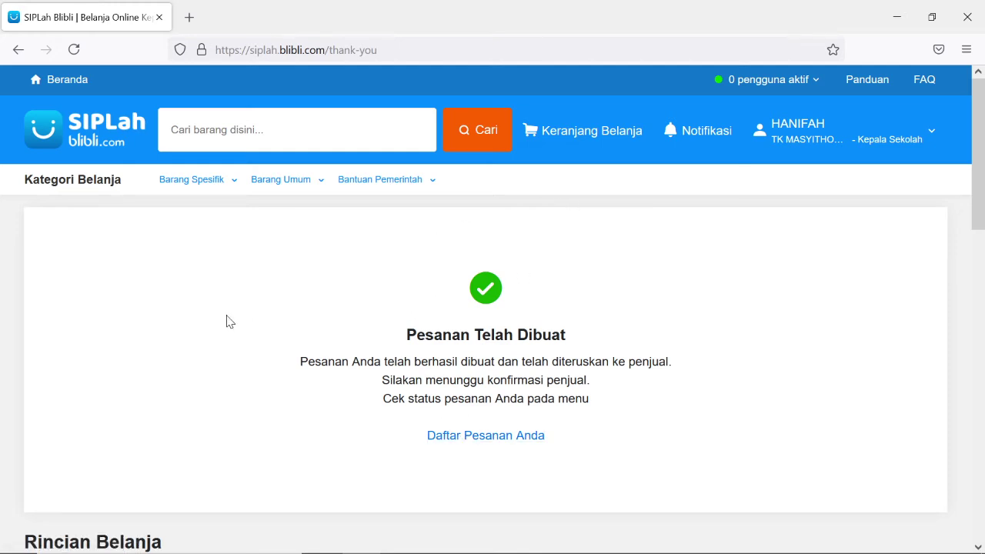
Review the Rincian Belanja of the placed order, including the shipping information, seller, product quantity, prices and payment details.
{"action": "scroll", "coordinate": [384, 347], "scroll_direction": "down", "scroll_amount": 1}
{"action": "scroll", "coordinate": [451, 362], "scroll_direction": "down", "scroll_amount": 2}
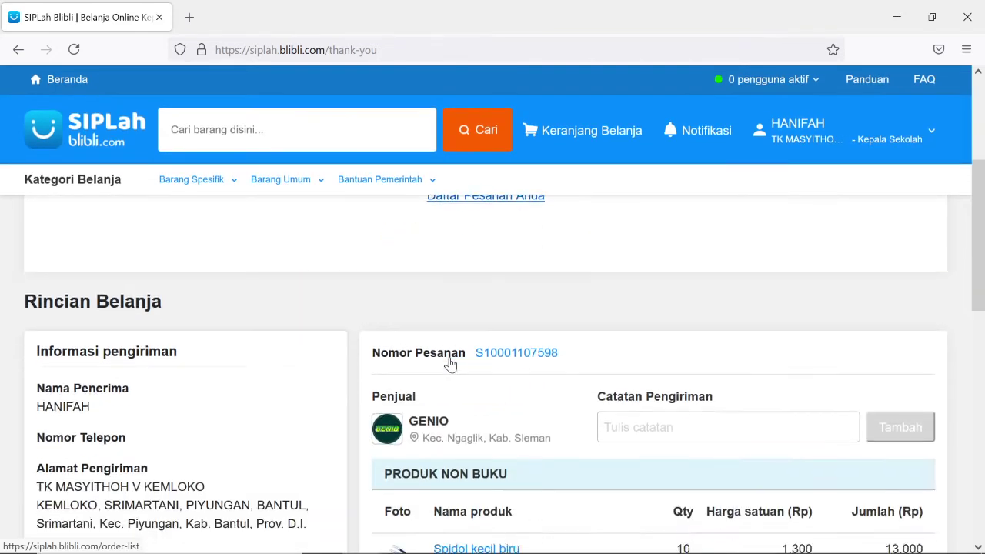
{"action": "scroll", "coordinate": [450, 362], "scroll_direction": "down", "scroll_amount": 2}
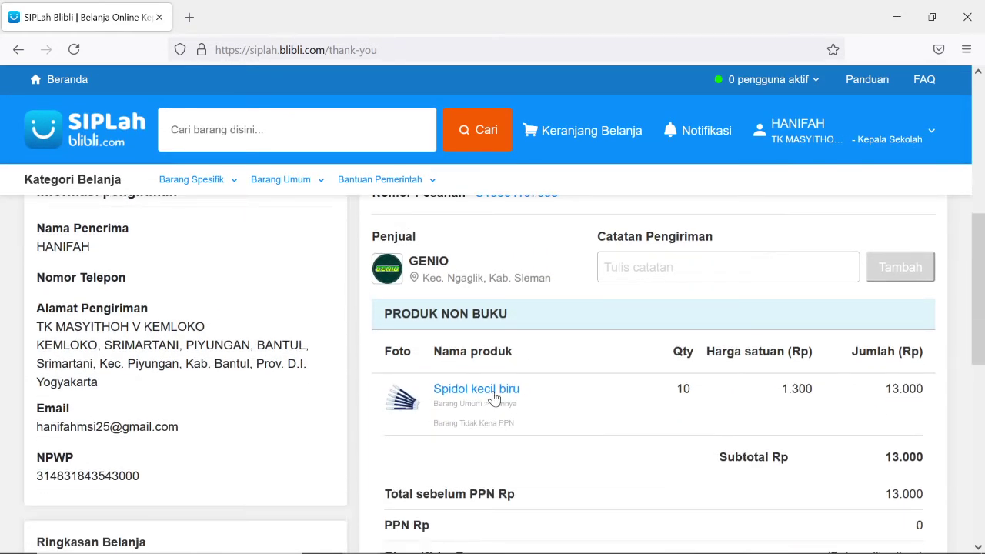
{"action": "scroll", "coordinate": [468, 302], "scroll_direction": "down", "scroll_amount": 1}
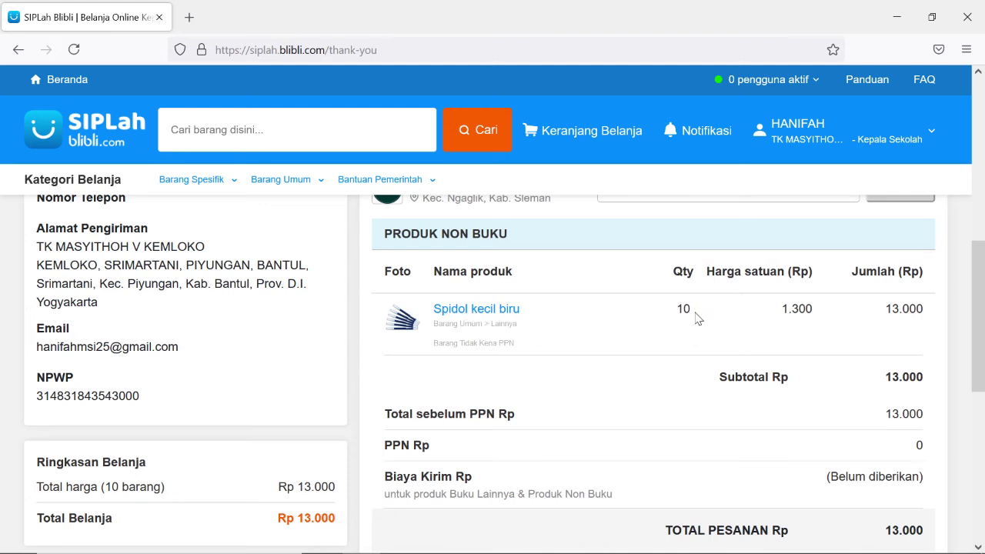
{"action": "scroll", "coordinate": [885, 320], "scroll_direction": "down", "scroll_amount": 1}
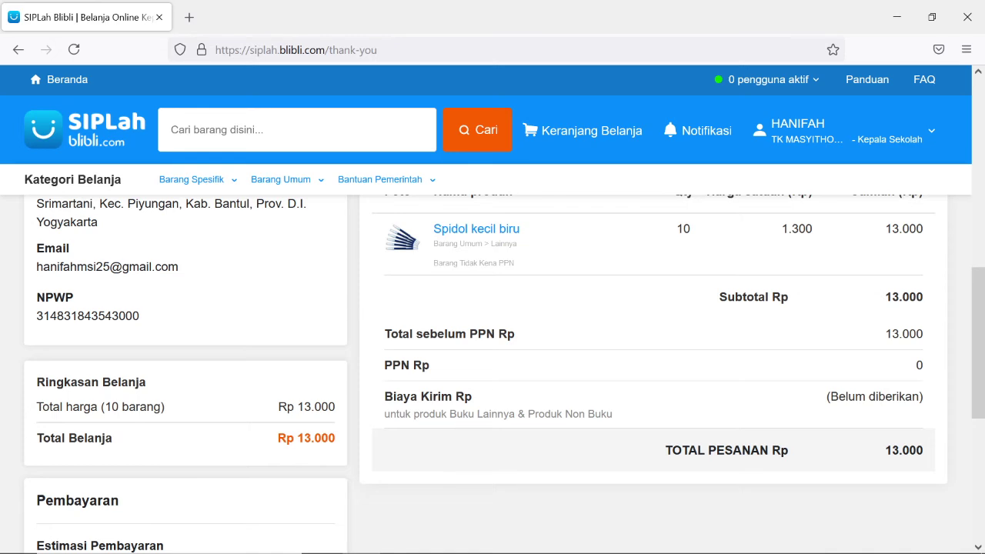
{"action": "scroll", "coordinate": [578, 422], "scroll_direction": "down", "scroll_amount": 4}
{"action": "scroll", "coordinate": [578, 422], "scroll_direction": "up", "scroll_amount": 5}
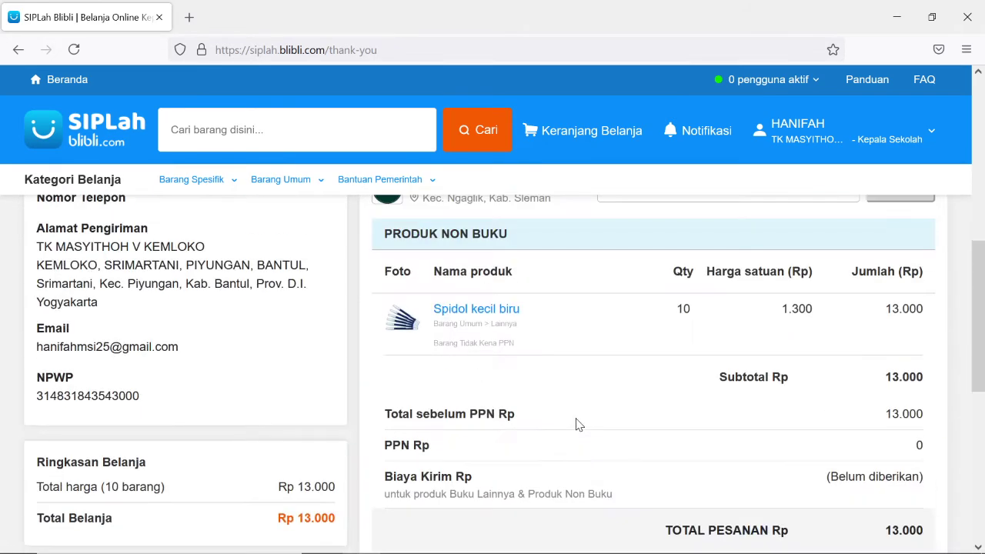
{"action": "scroll", "coordinate": [578, 422], "scroll_direction": "up", "scroll_amount": 3}
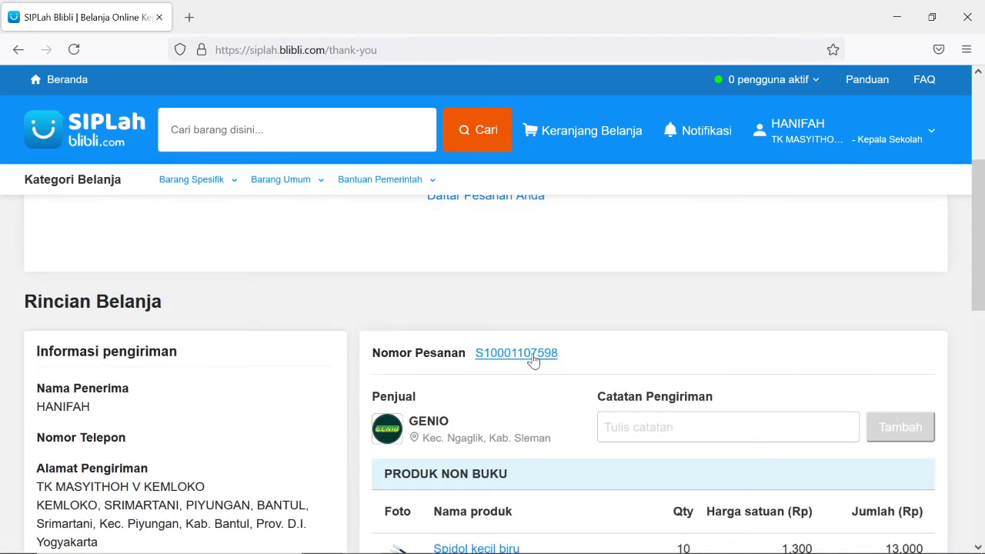
{"action": "scroll", "coordinate": [208, 305], "scroll_direction": "up", "scroll_amount": 1}
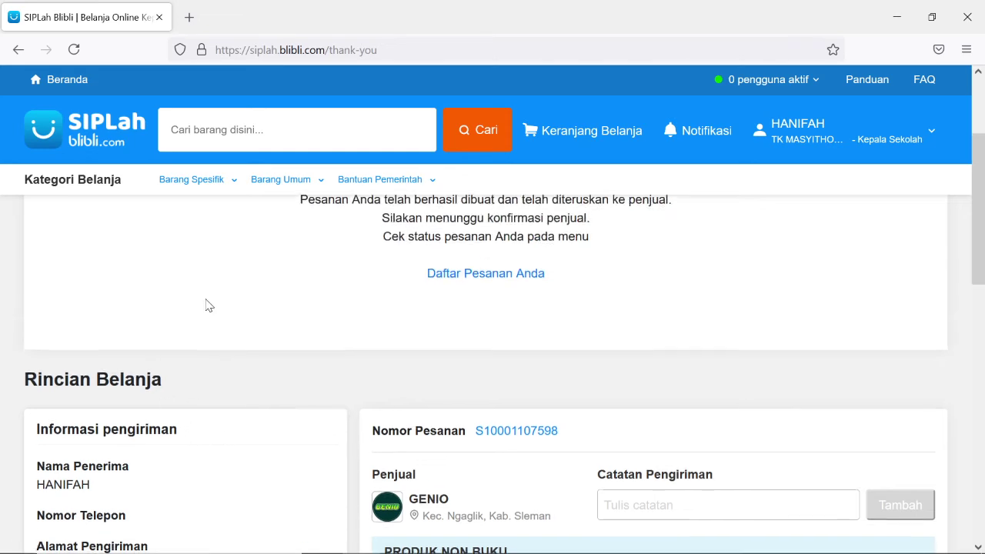
Open the Daftar Pesanan Anda list and review the status and items of the newest GENIO order.
{"action": "left_click", "coordinate": [479, 277]}
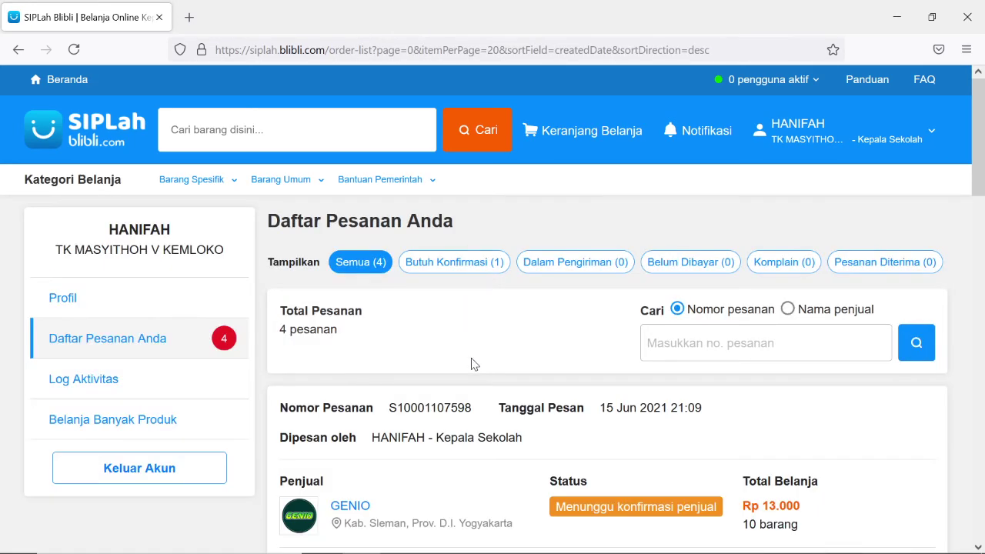
{"action": "scroll", "coordinate": [473, 364], "scroll_direction": "down", "scroll_amount": 2}
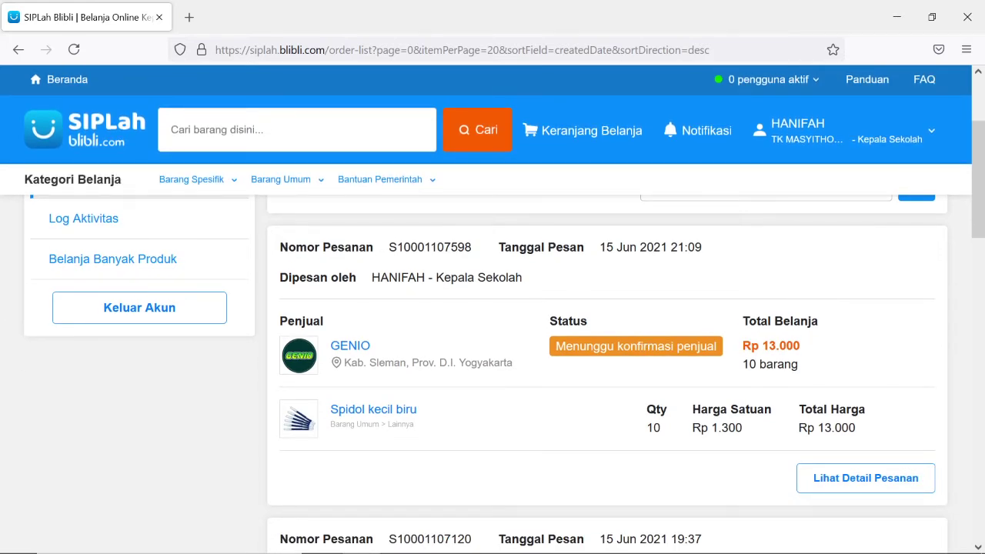
{"action": "scroll", "coordinate": [605, 356], "scroll_direction": "down", "scroll_amount": 1}
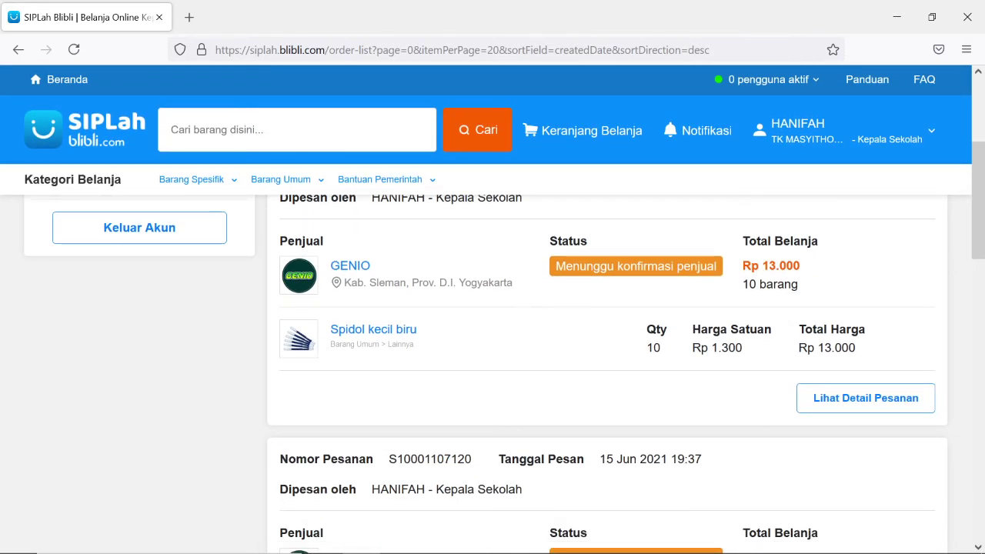
{"action": "scroll", "coordinate": [578, 346], "scroll_direction": "down", "scroll_amount": 1}
{"action": "scroll", "coordinate": [578, 345], "scroll_direction": "up", "scroll_amount": 2}
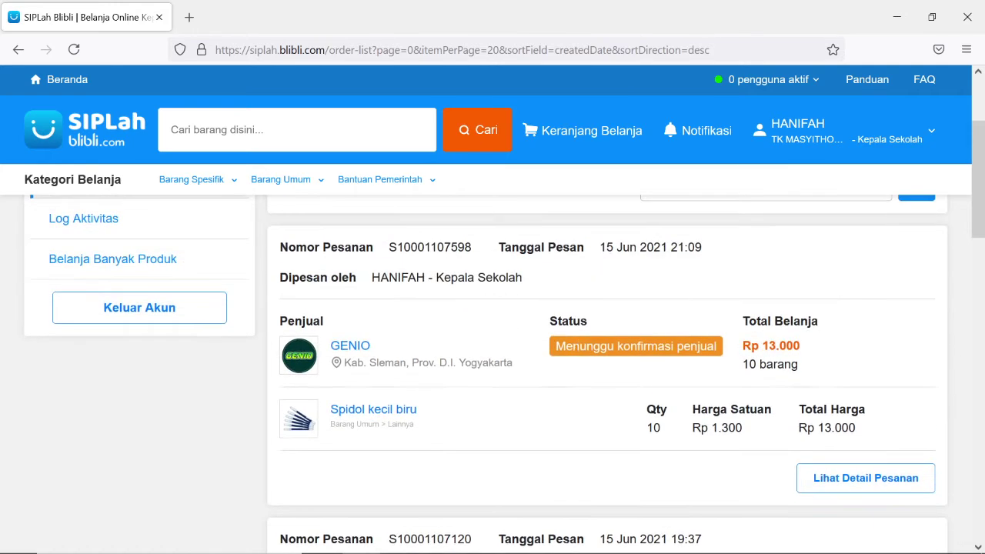
{"action": "scroll", "coordinate": [579, 346], "scroll_direction": "down", "scroll_amount": 3}
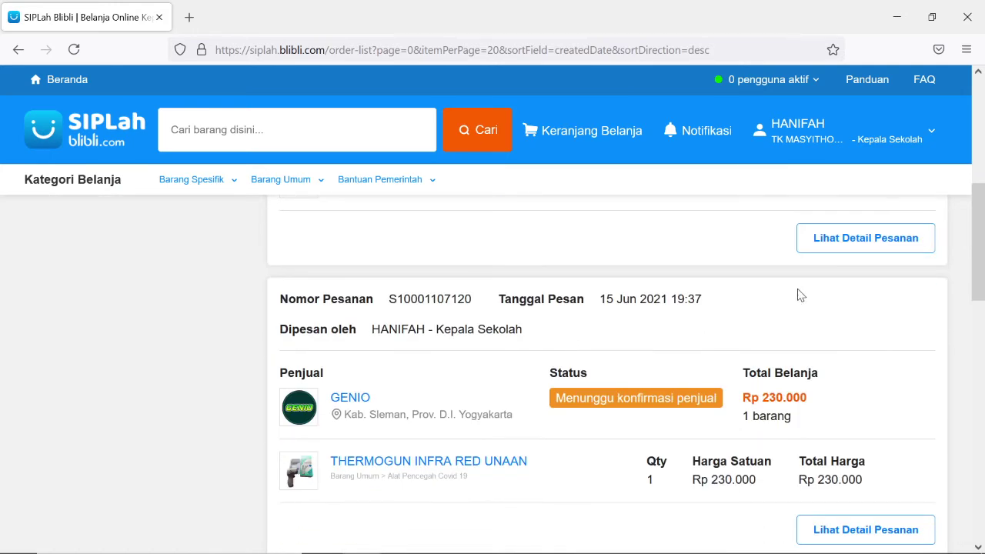
Open the details of the newest Spidol kecil biru order and review its status and shipping information.
{"action": "left_click", "coordinate": [851, 240]}
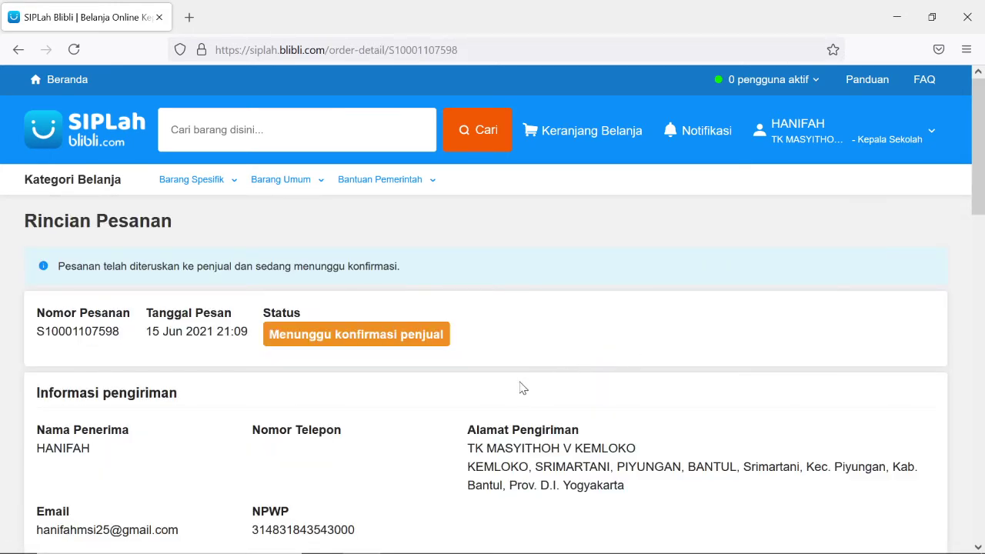
{"action": "scroll", "coordinate": [520, 387], "scroll_direction": "down", "scroll_amount": 3}
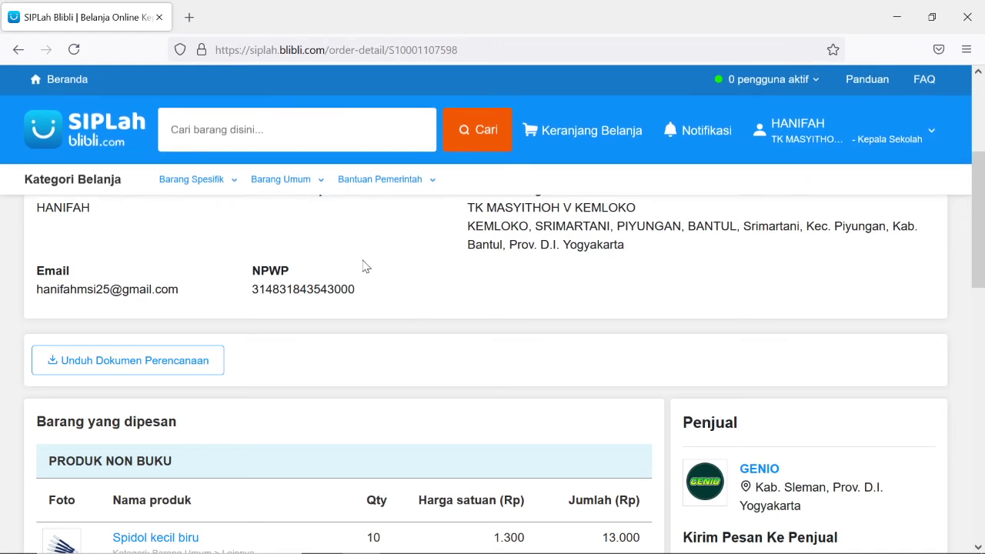
{"action": "scroll", "coordinate": [366, 265], "scroll_direction": "up", "scroll_amount": 3}
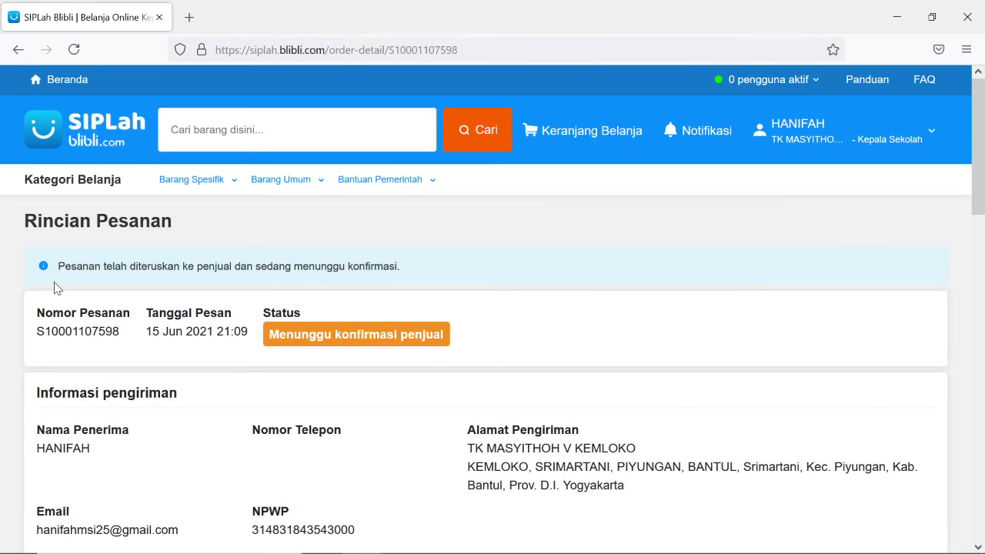
{"action": "scroll", "coordinate": [197, 402], "scroll_direction": "down", "scroll_amount": 1}
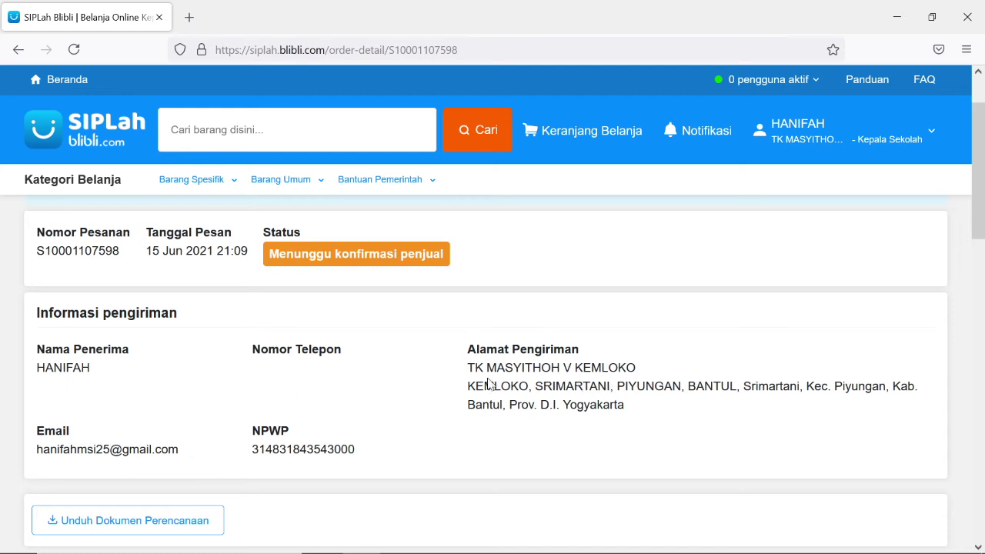
{"action": "scroll", "coordinate": [323, 372], "scroll_direction": "down", "scroll_amount": 2}
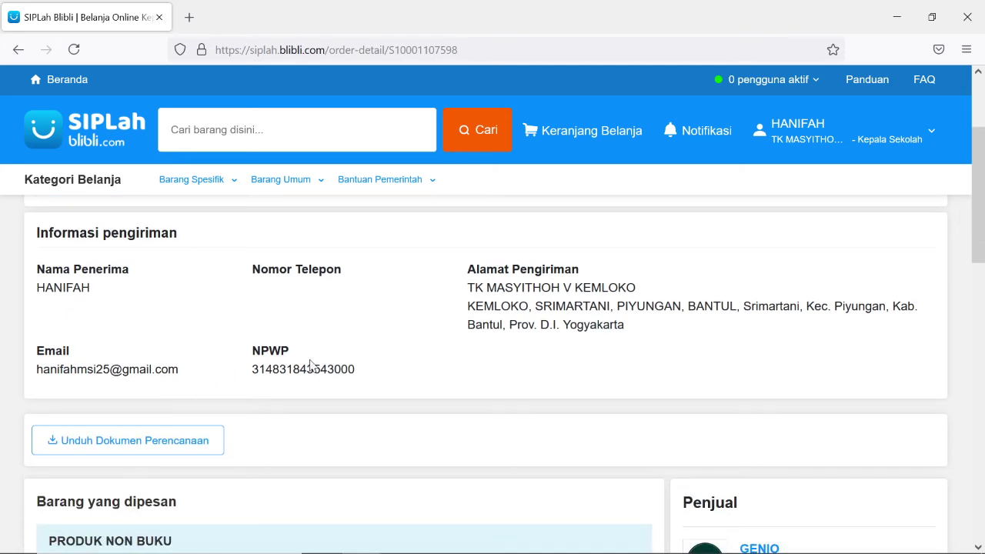
Download the order's Dokumen Perencanaan, choosing to open it with Foxit Reader, and view the downloaded Work Plan PDF.
{"action": "scroll", "coordinate": [150, 351], "scroll_direction": "down", "scroll_amount": 2}
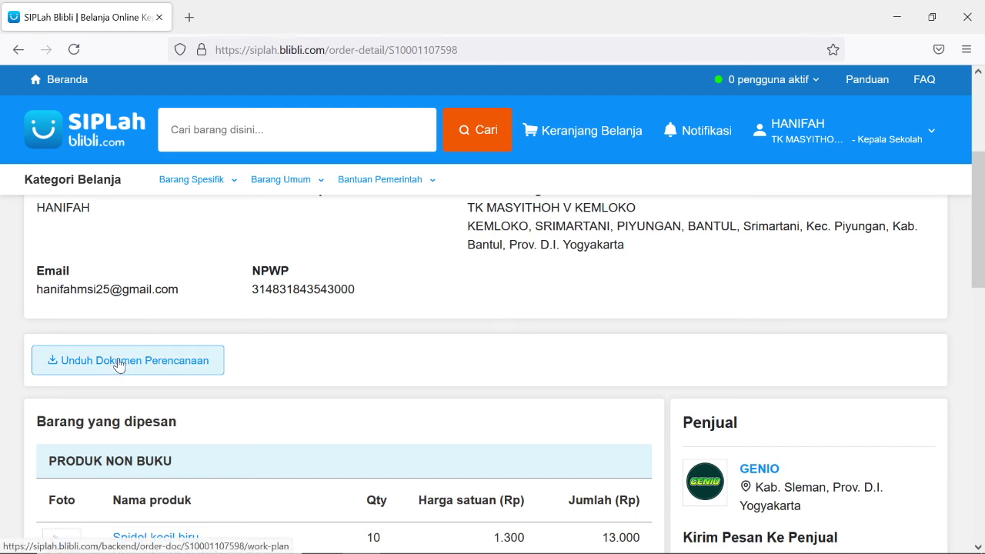
{"action": "left_click", "coordinate": [119, 365]}
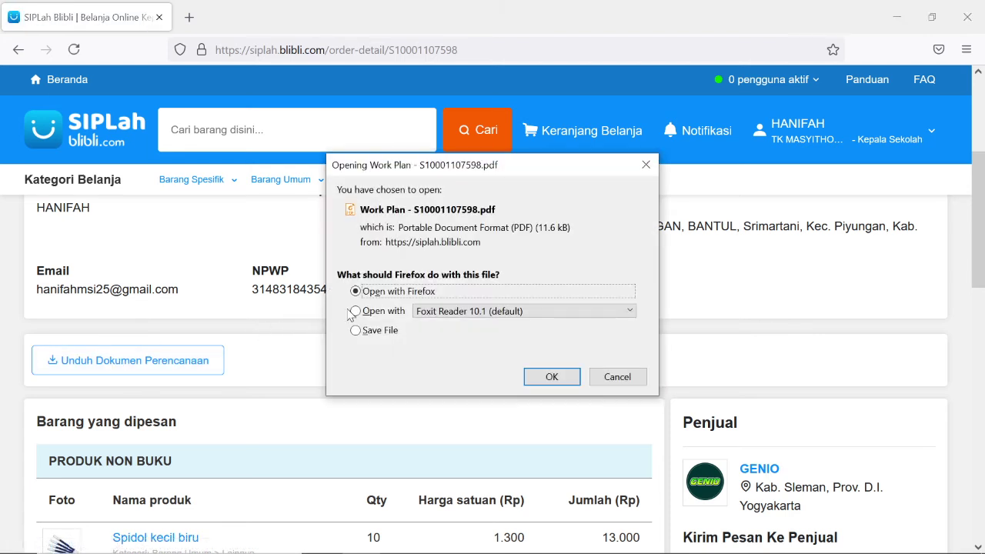
{"action": "left_click", "coordinate": [386, 311]}
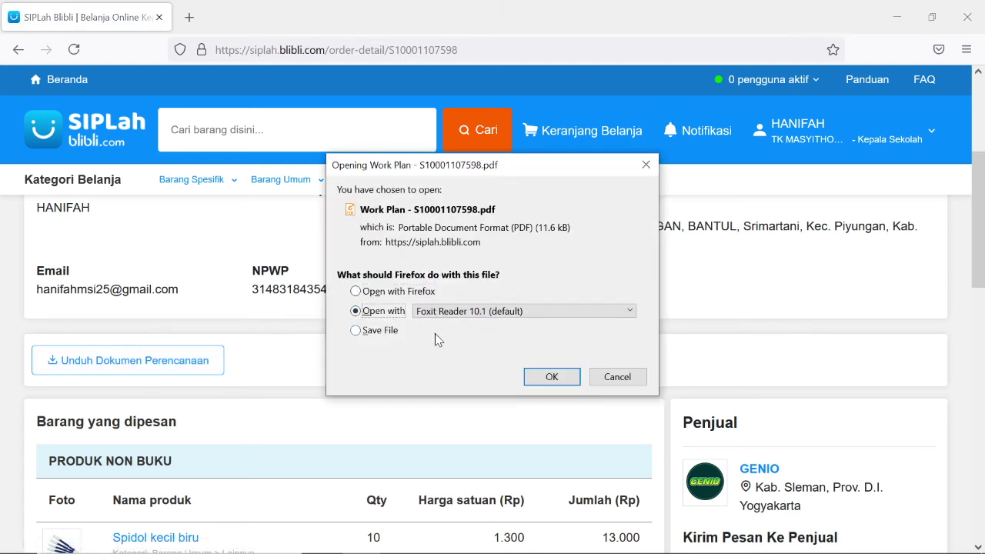
{"action": "left_click", "coordinate": [536, 378]}
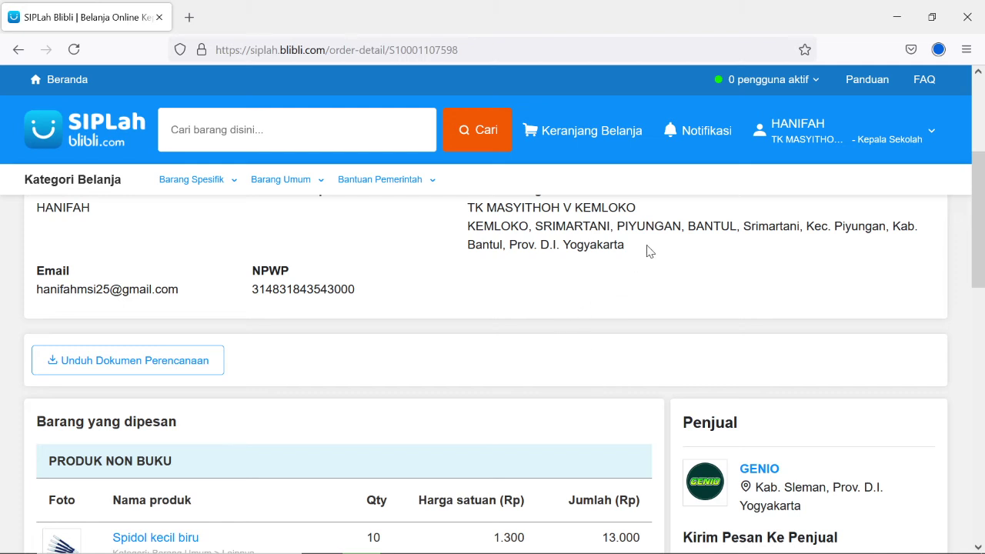
{"action": "left_click", "coordinate": [941, 54]}
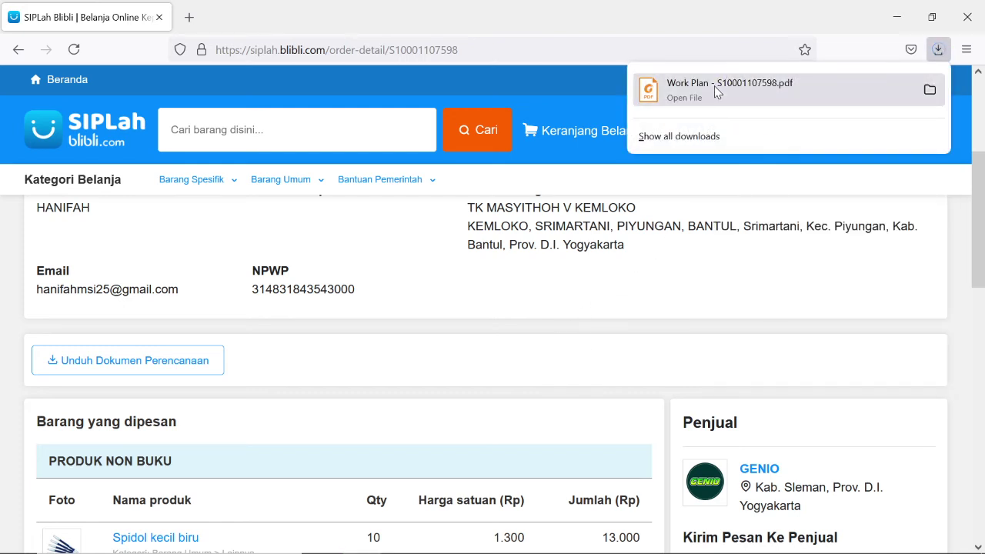
{"action": "left_click", "coordinate": [730, 85]}
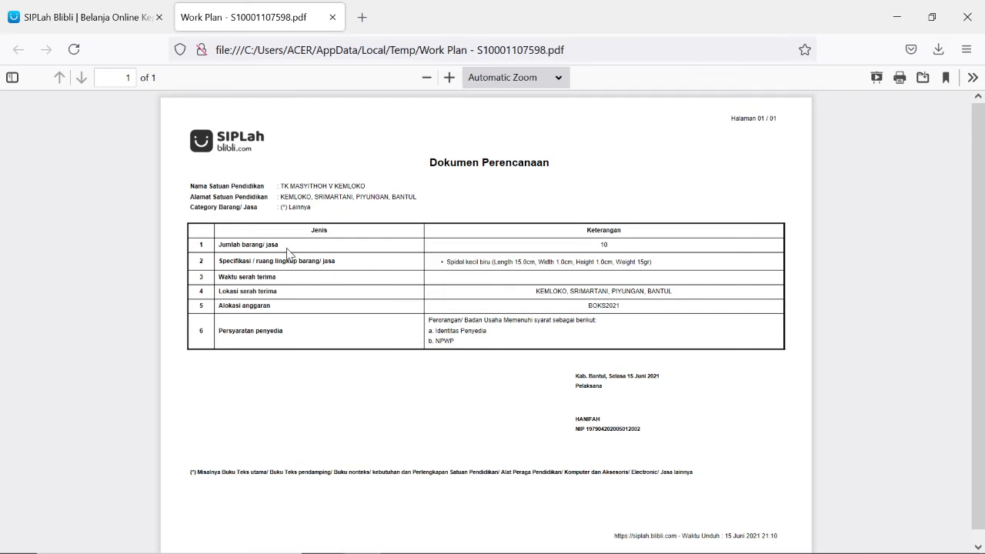
{"action": "scroll", "coordinate": [288, 254], "scroll_direction": "down", "scroll_amount": 1}
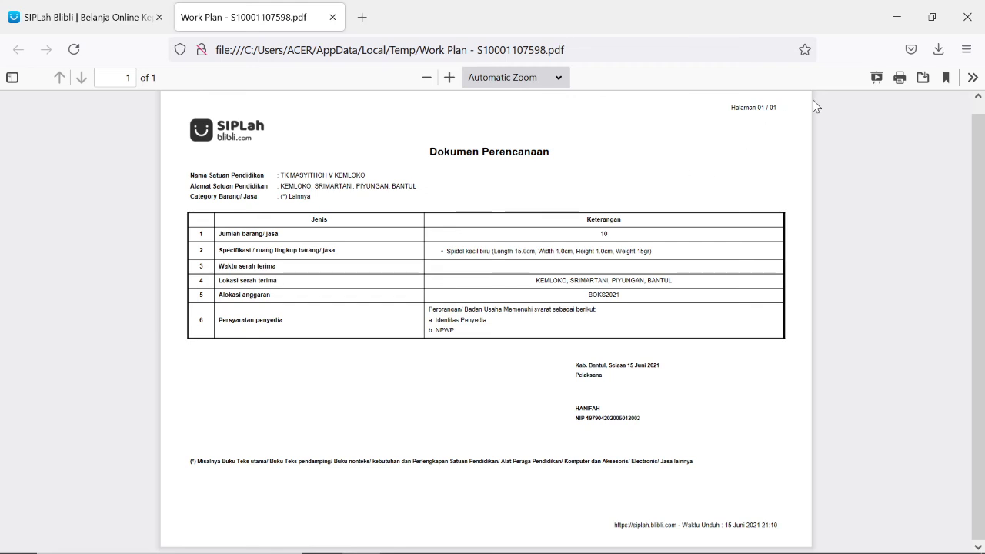
Save the Work Plan PDF from the viewer and paste the saved file into the ZIDS folder on DATA (D:).
{"action": "left_click", "coordinate": [924, 82]}
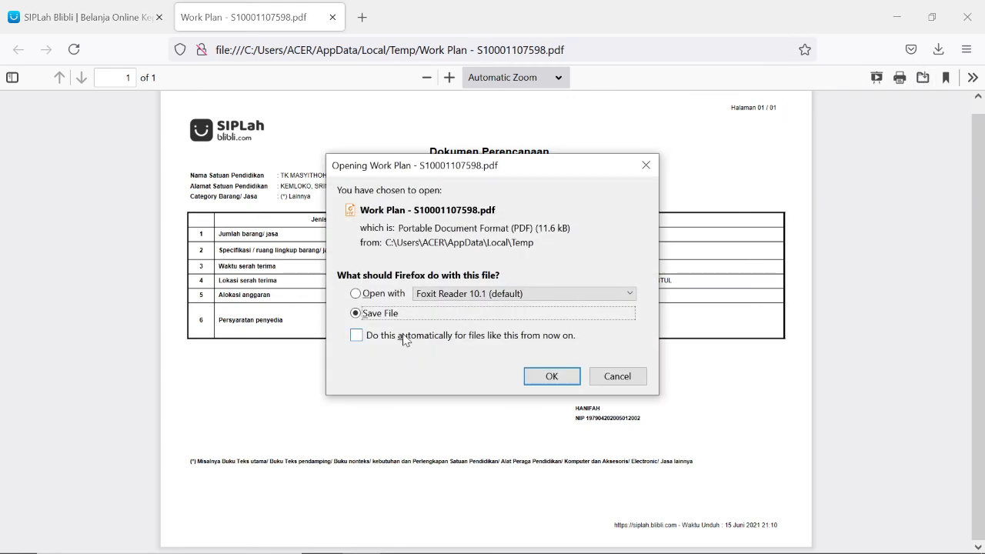
{"action": "left_click", "coordinate": [539, 376]}
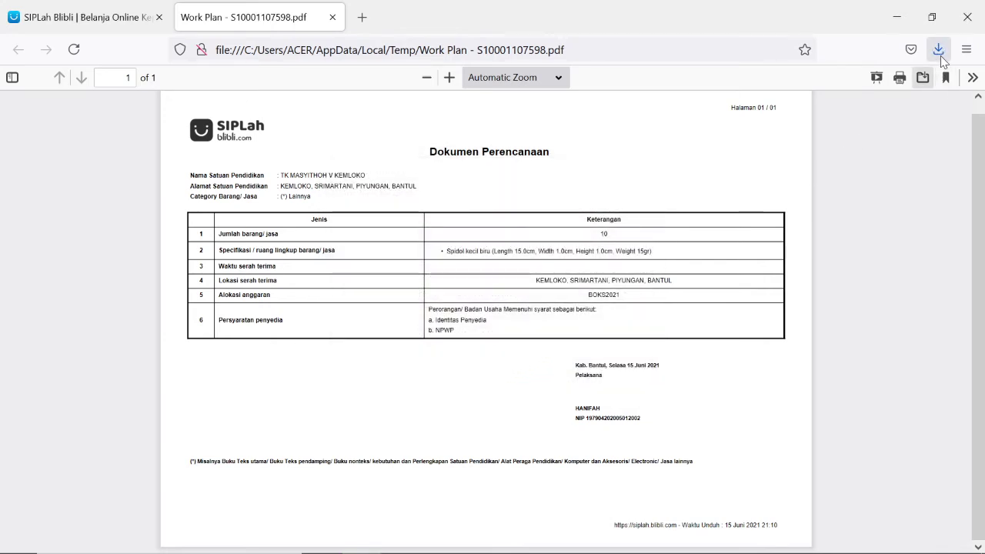
{"action": "left_click", "coordinate": [940, 57]}
{"action": "left_click", "coordinate": [930, 87]}
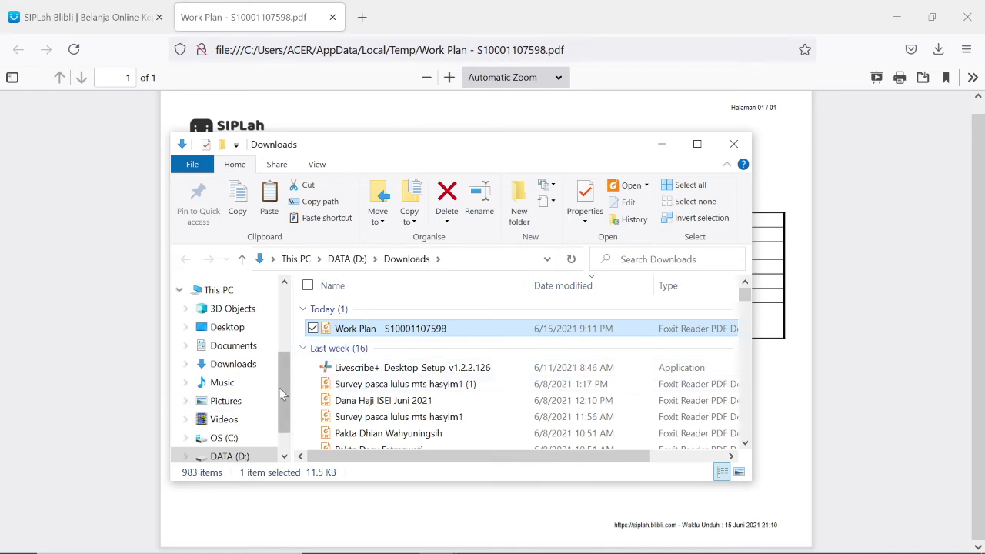
{"action": "scroll", "coordinate": [283, 400], "scroll_direction": "down", "scroll_amount": 1}
{"action": "left_click", "coordinate": [234, 416]}
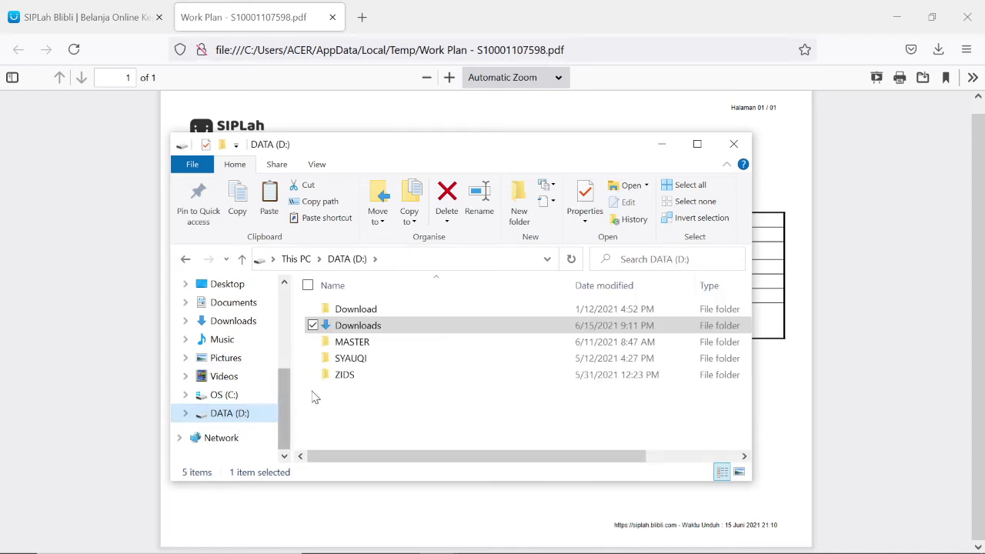
{"action": "double_click", "coordinate": [346, 376]}
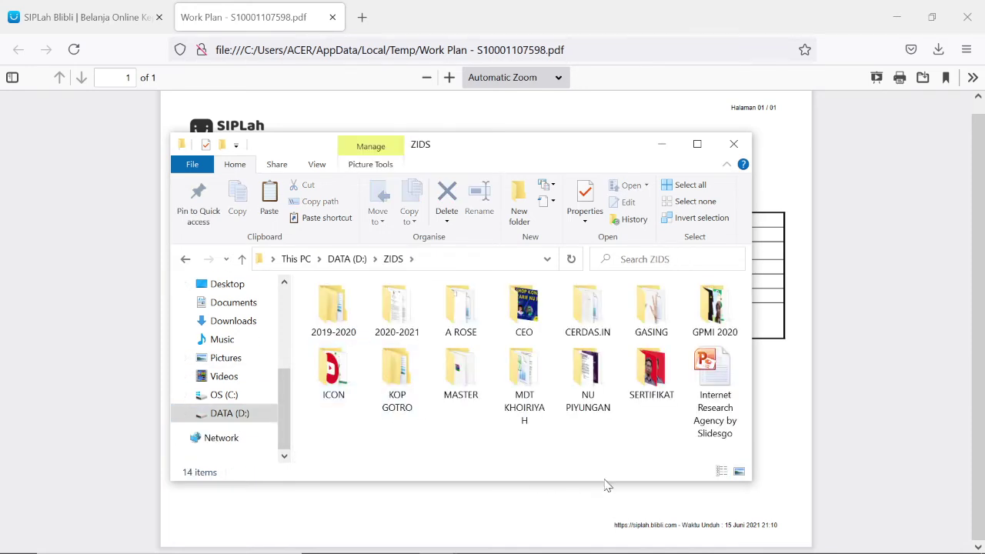
{"action": "key", "text": "ctrl+v"}
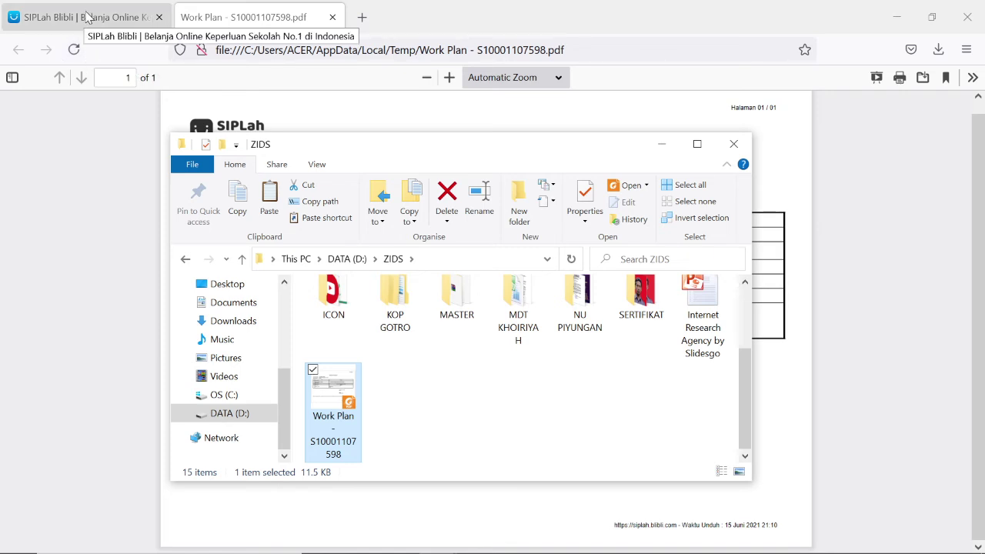
Return to the SIPLah order details and review the status, shipping information, ordered product, order total and status history.
{"action": "left_click", "coordinate": [87, 17]}
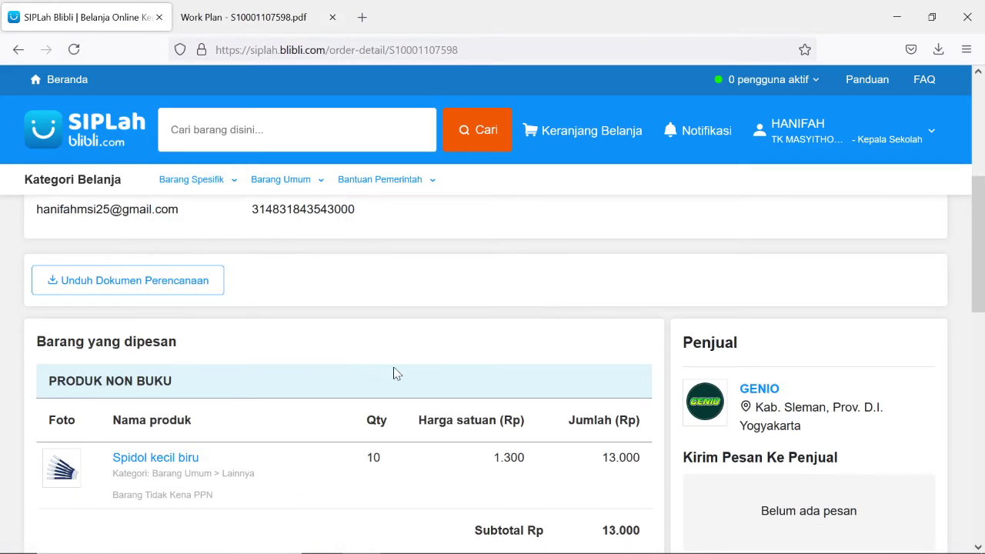
{"action": "scroll", "coordinate": [462, 396], "scroll_direction": "down", "scroll_amount": 1}
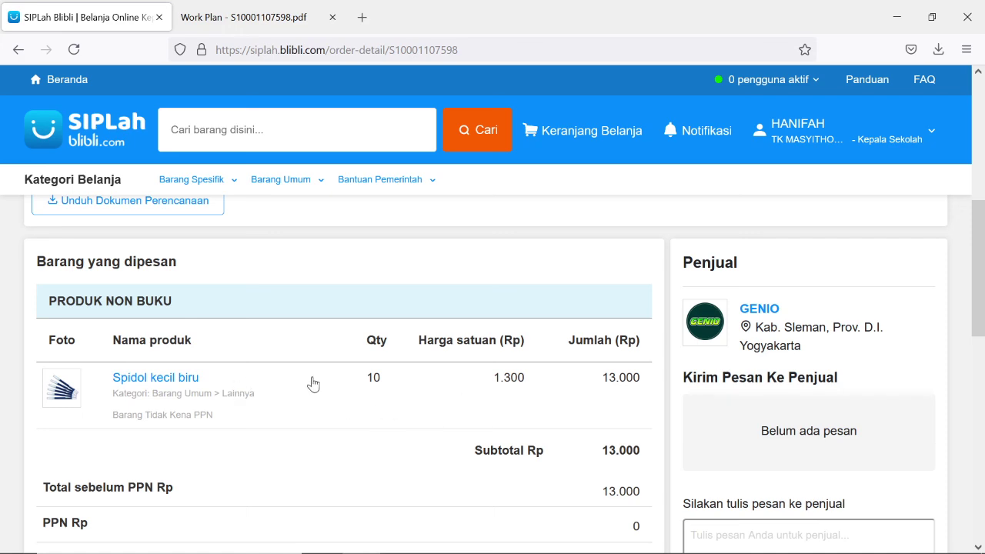
{"action": "scroll", "coordinate": [312, 384], "scroll_direction": "down", "scroll_amount": 1}
{"action": "scroll", "coordinate": [325, 352], "scroll_direction": "up", "scroll_amount": 7}
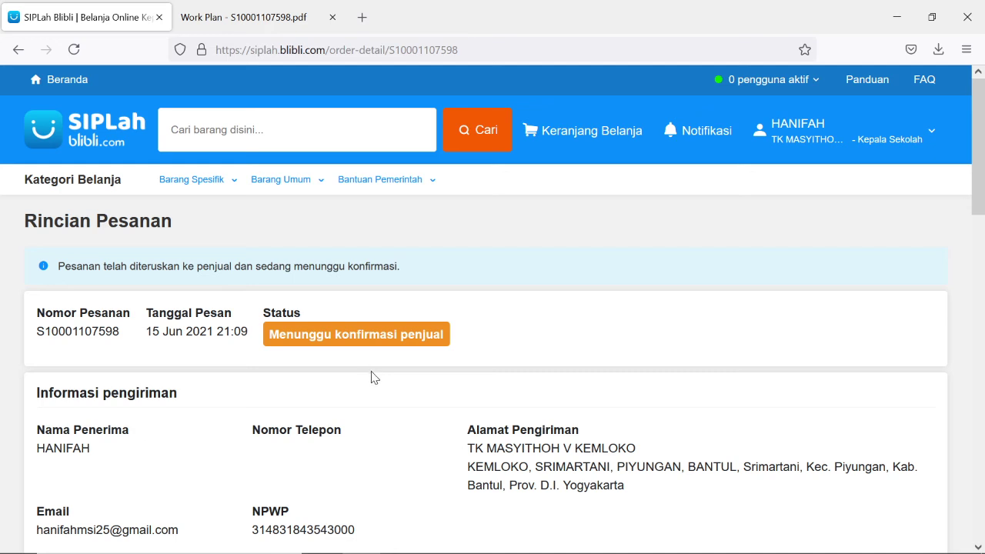
{"action": "scroll", "coordinate": [371, 377], "scroll_direction": "down", "scroll_amount": 1}
{"action": "scroll", "coordinate": [371, 377], "scroll_direction": "down", "scroll_amount": 2}
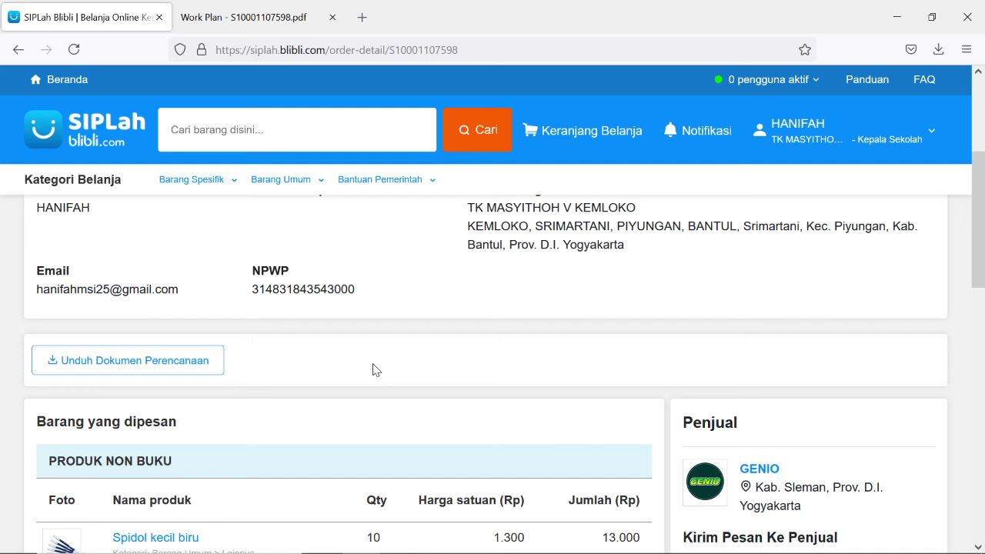
{"action": "scroll", "coordinate": [377, 371], "scroll_direction": "down", "scroll_amount": 1}
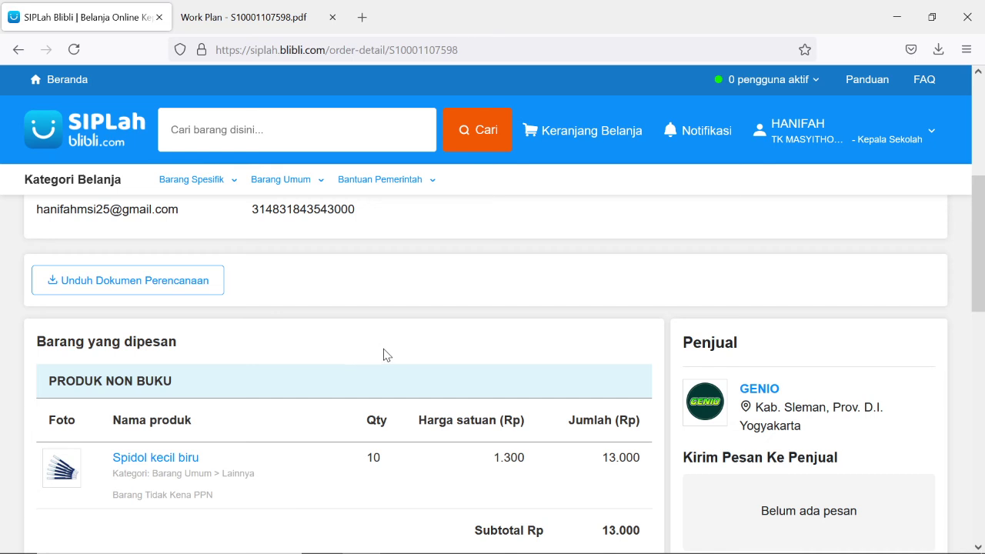
{"action": "scroll", "coordinate": [386, 355], "scroll_direction": "down", "scroll_amount": 2}
{"action": "scroll", "coordinate": [388, 356], "scroll_direction": "down", "scroll_amount": 1}
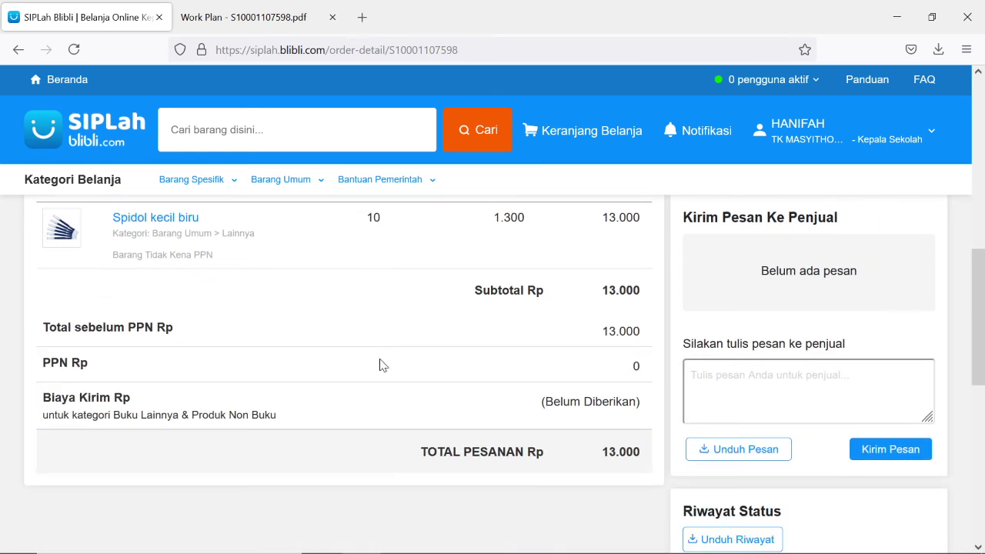
{"action": "scroll", "coordinate": [381, 342], "scroll_direction": "down", "scroll_amount": 1}
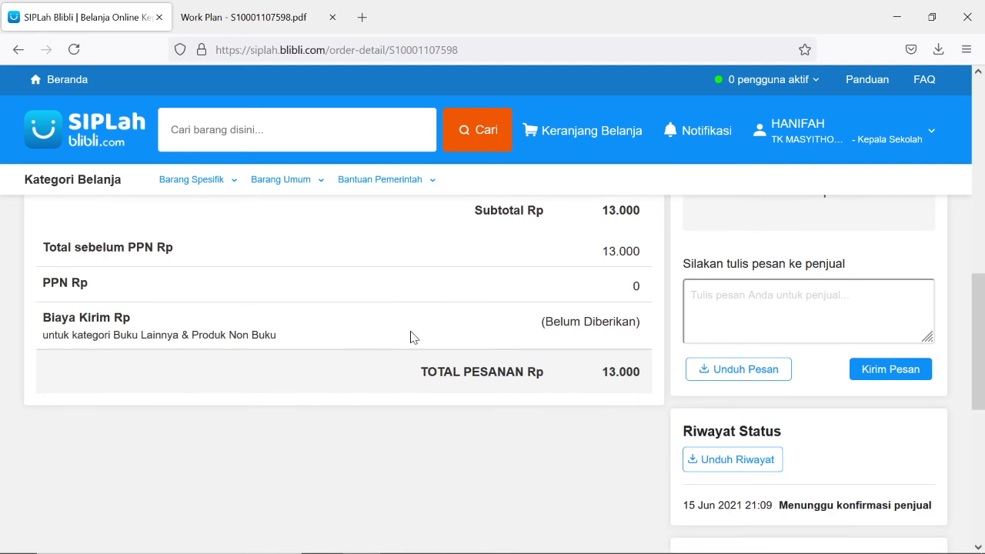
Download the order's status history, open it with Foxit Reader and read through the document.
{"action": "left_click", "coordinate": [723, 460]}
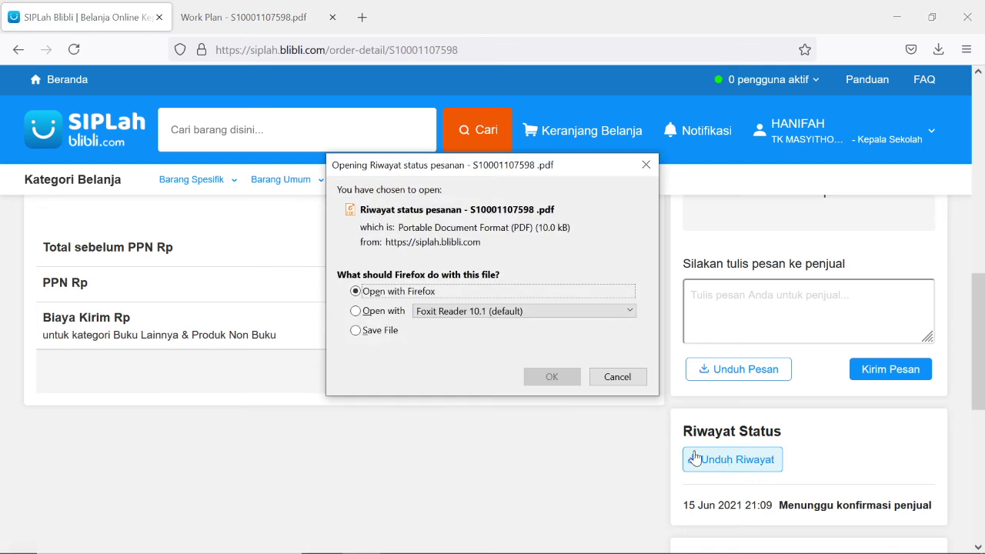
{"action": "left_click", "coordinate": [389, 312]}
{"action": "left_click", "coordinate": [552, 377]}
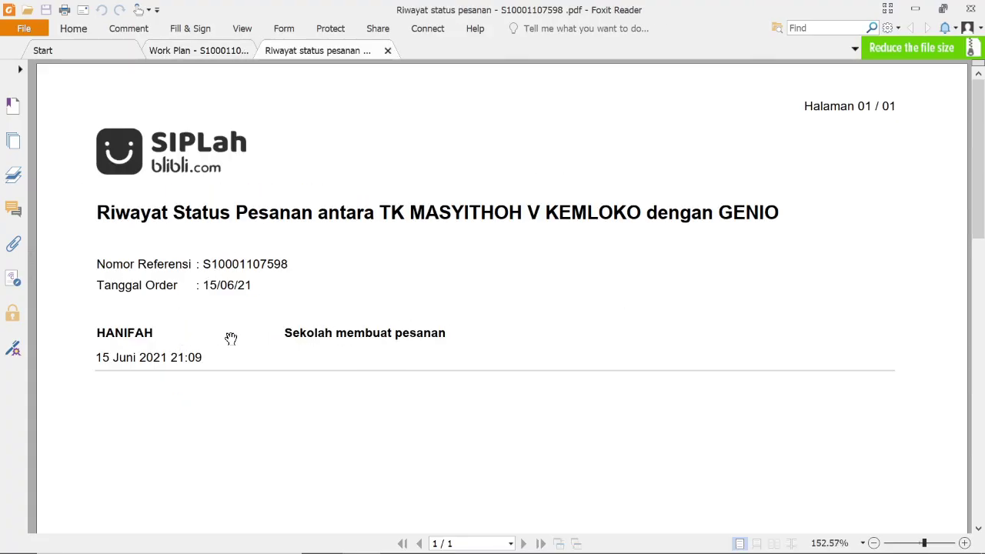
{"action": "scroll", "coordinate": [343, 305], "scroll_direction": "down", "scroll_amount": 3}
{"action": "scroll", "coordinate": [347, 308], "scroll_direction": "up", "scroll_amount": 3}
Switch back to Firefox, review the status in Rincian Pesanan and check the contents of the shopping cart.
{"action": "mouse_move", "coordinate": [431, 547]}
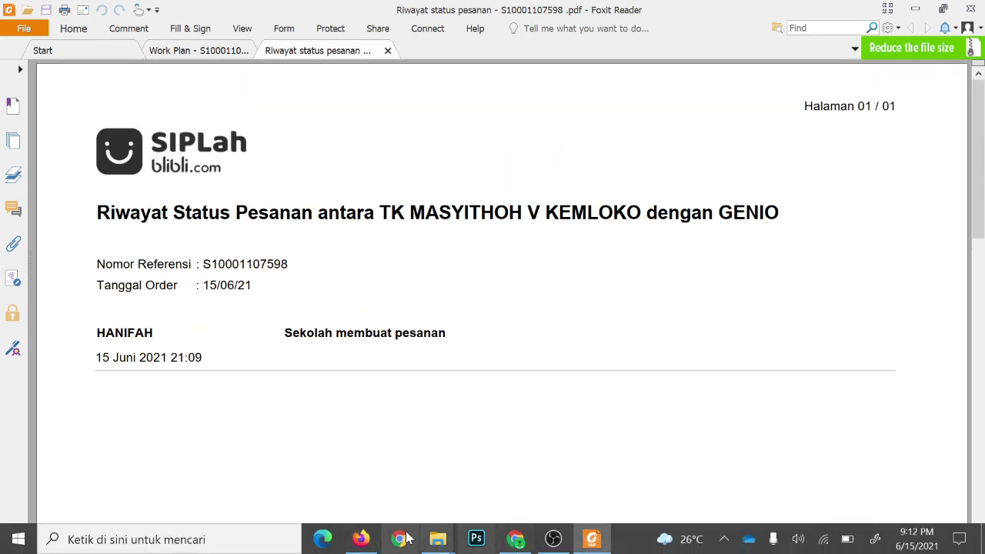
{"action": "left_click", "coordinate": [361, 541]}
{"action": "scroll", "coordinate": [434, 323], "scroll_direction": "up", "scroll_amount": 4}
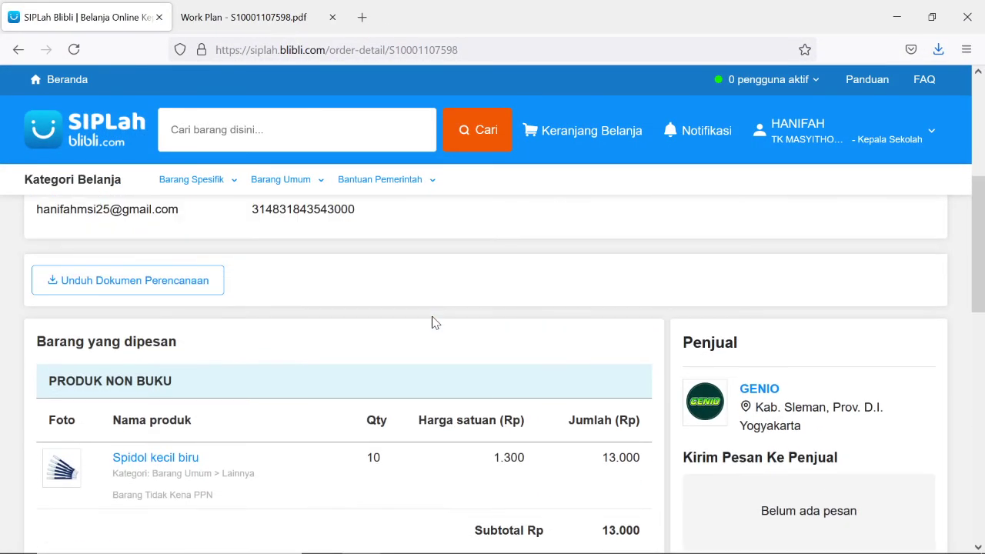
{"action": "scroll", "coordinate": [433, 319], "scroll_direction": "up", "scroll_amount": 4}
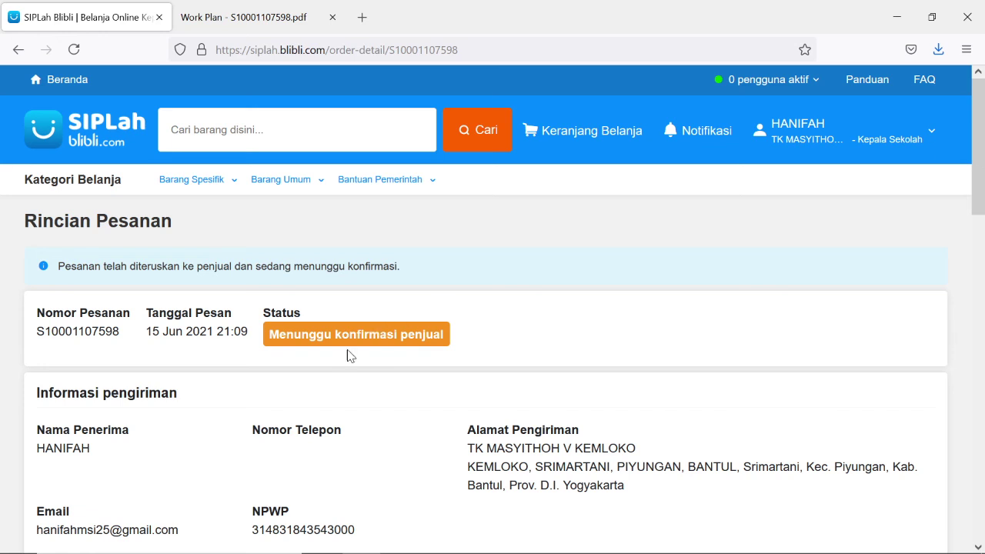
{"action": "scroll", "coordinate": [361, 384], "scroll_direction": "down", "scroll_amount": 1}
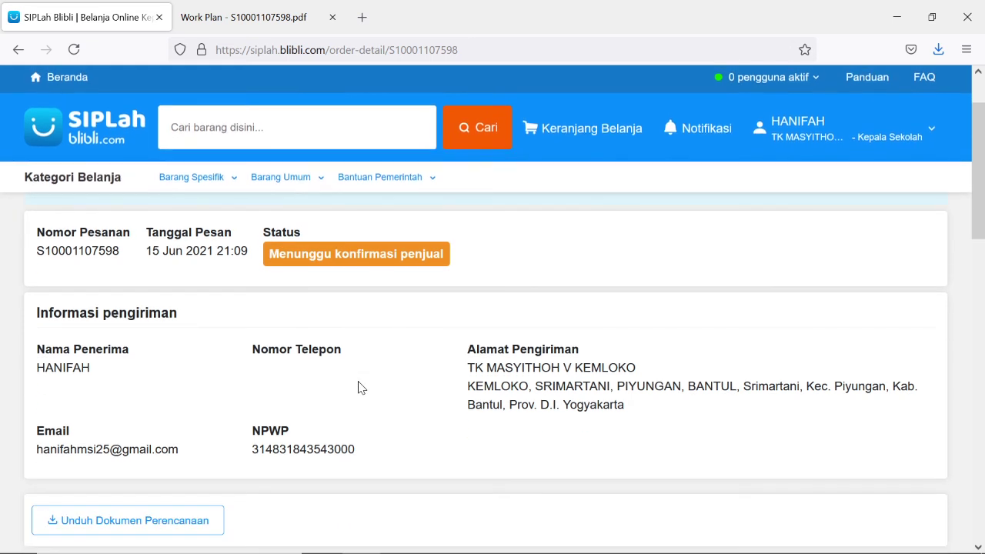
{"action": "scroll", "coordinate": [361, 385], "scroll_direction": "up", "scroll_amount": 1}
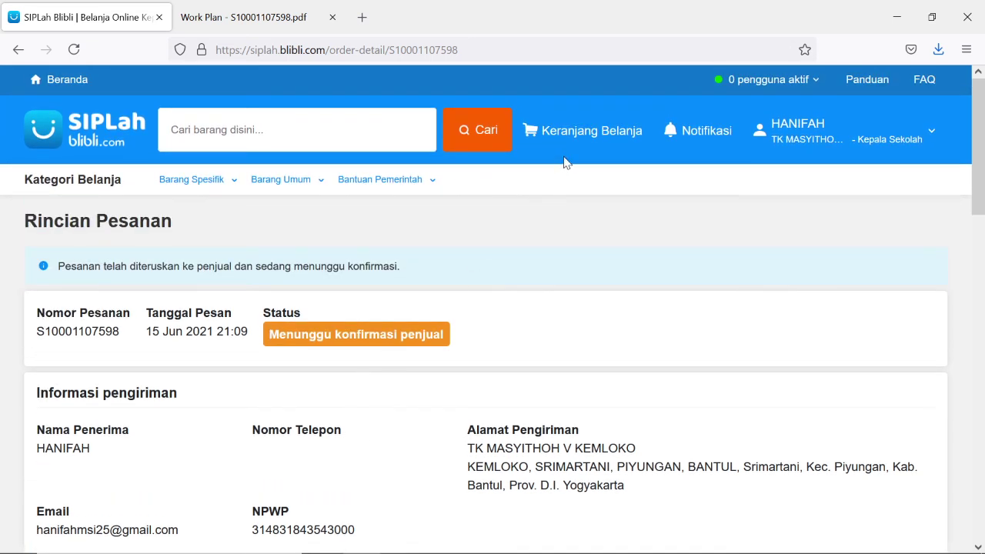
{"action": "mouse_move", "coordinate": [573, 150]}
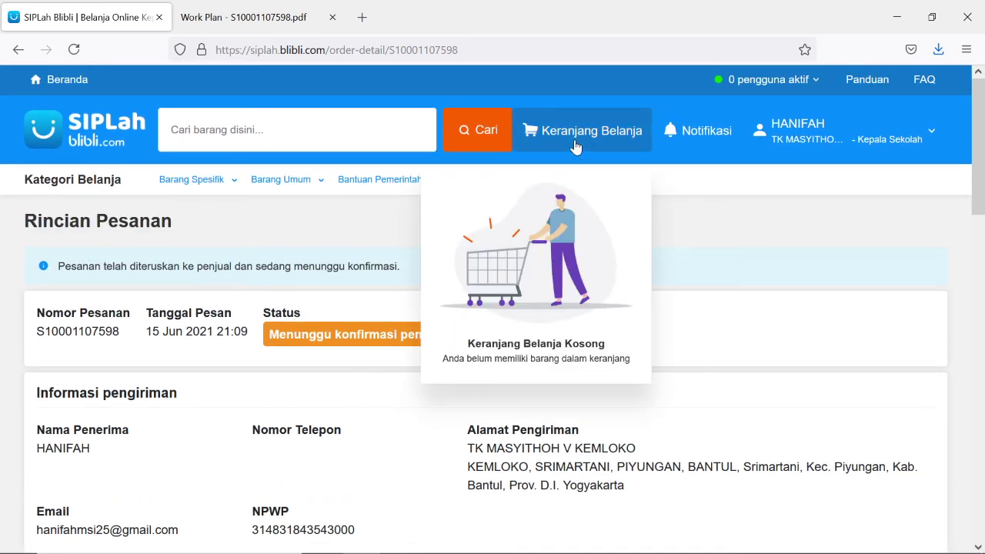
Return to the SIPLah home page, accepting the terms notice, and open the page with the latest notification.
{"action": "left_click", "coordinate": [93, 142]}
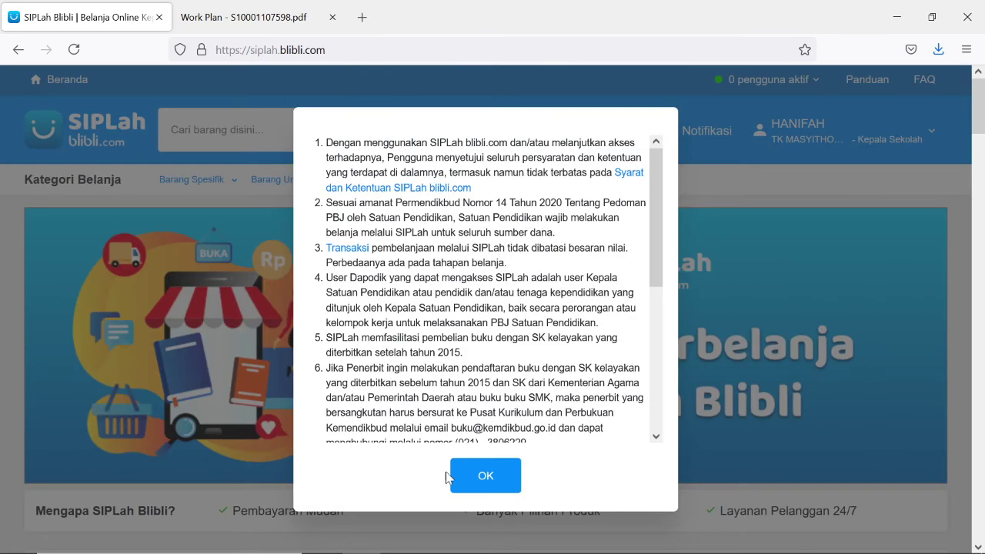
{"action": "left_click", "coordinate": [451, 476]}
{"action": "scroll", "coordinate": [442, 370], "scroll_direction": "down", "scroll_amount": 2}
{"action": "scroll", "coordinate": [442, 369], "scroll_direction": "up", "scroll_amount": 2}
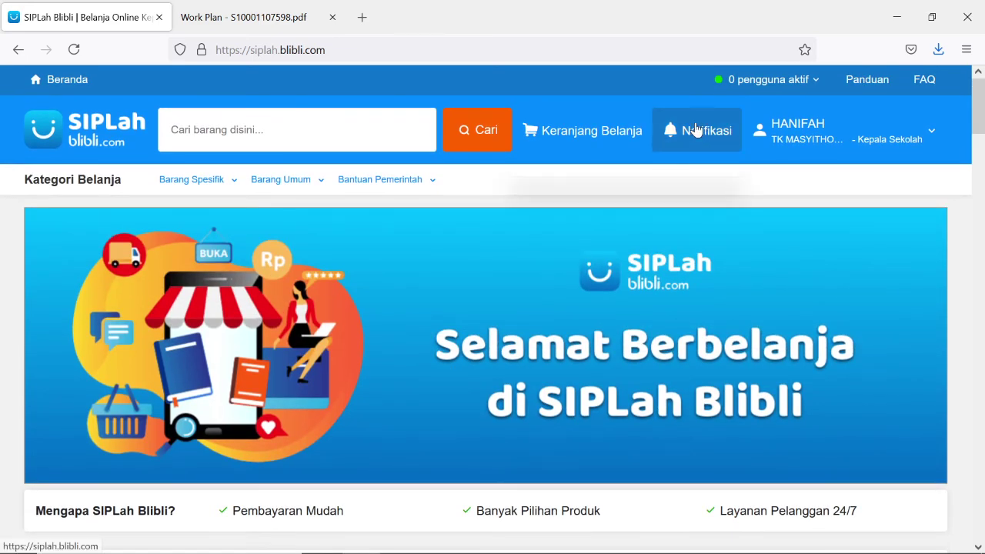
{"action": "mouse_move", "coordinate": [691, 141]}
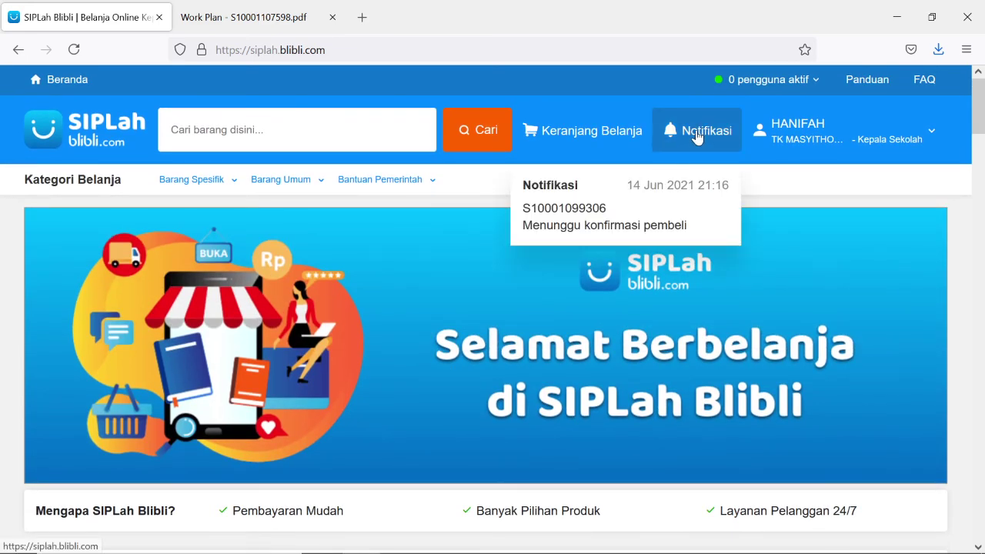
{"action": "left_click", "coordinate": [579, 217]}
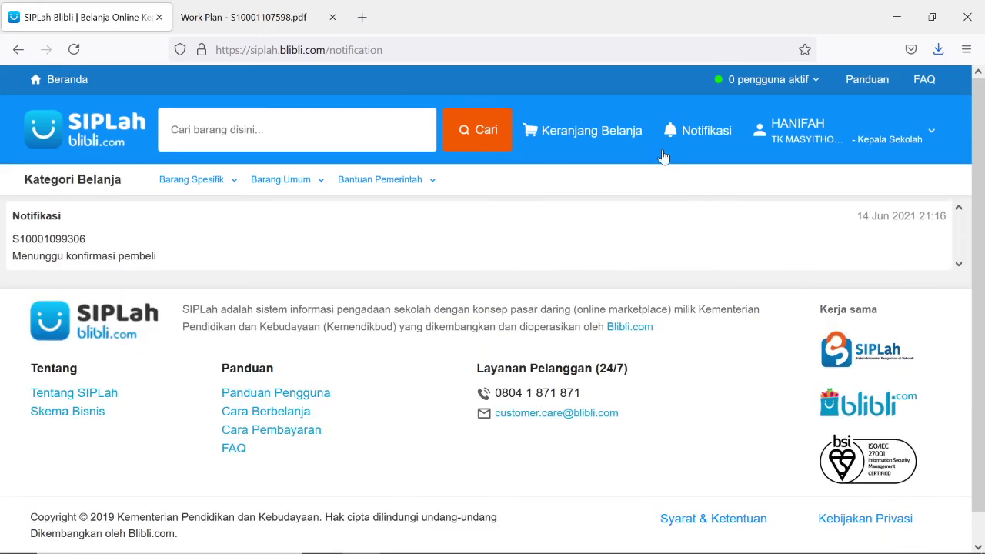
Reopen Daftar Pesanan Anda and check the newest Spidol kecil biru order's status, quantity and prices.
{"action": "mouse_move", "coordinate": [795, 137]}
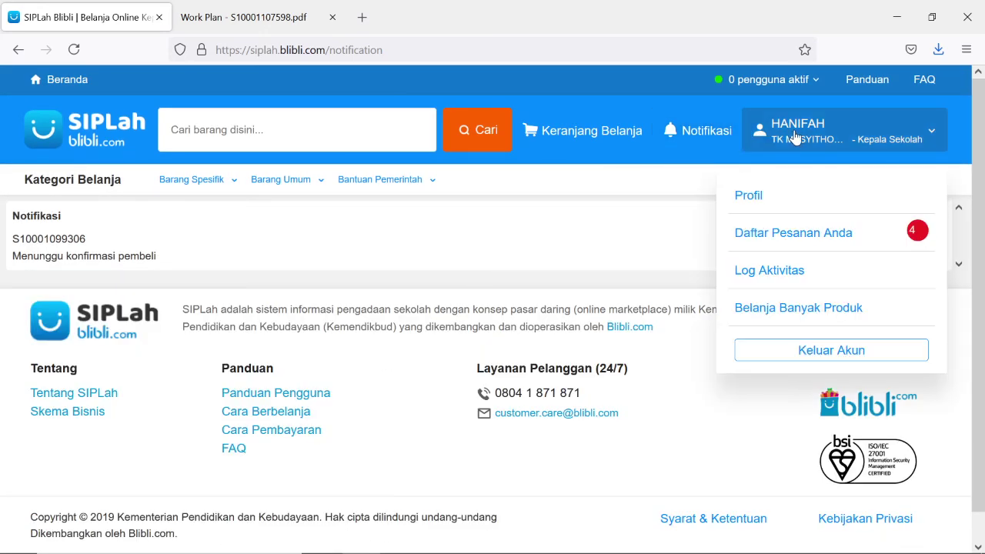
{"action": "left_click", "coordinate": [767, 241]}
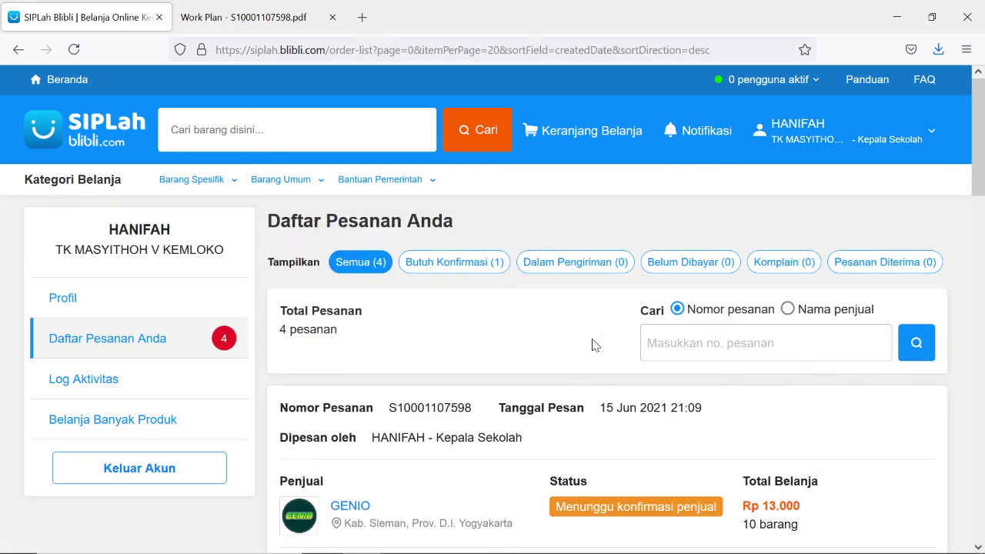
{"action": "scroll", "coordinate": [444, 378], "scroll_direction": "down", "scroll_amount": 3}
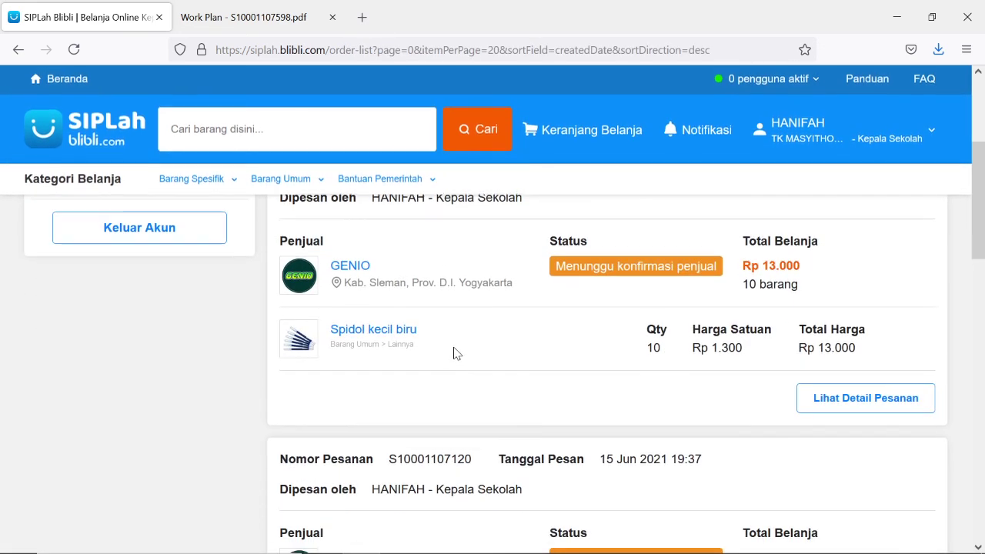
Find the Pensil Kenko order from Toko ATK Cahaya in the order list, open its details and look through the shipping and item information.
{"action": "scroll", "coordinate": [583, 275], "scroll_direction": "down", "scroll_amount": 2}
{"action": "scroll", "coordinate": [521, 325], "scroll_direction": "down", "scroll_amount": 5}
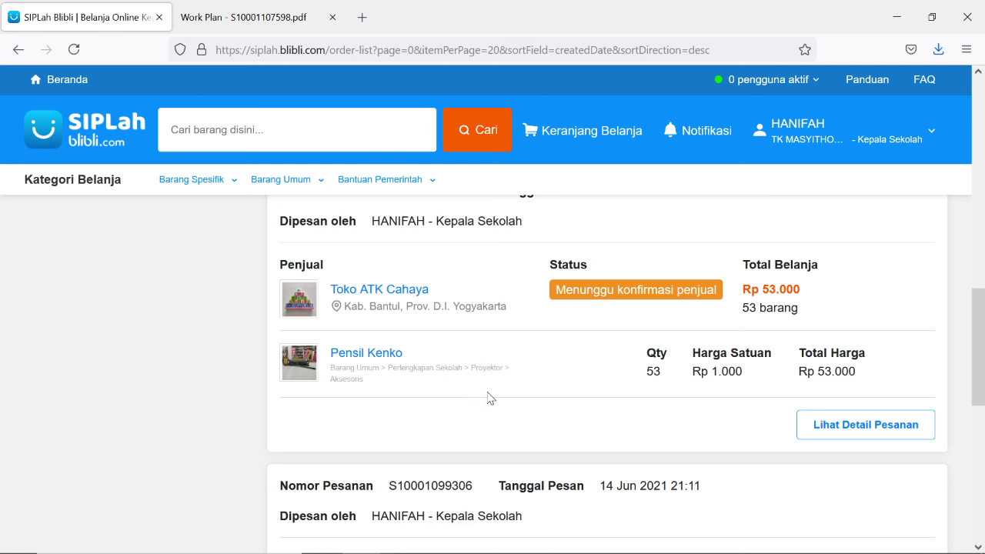
{"action": "scroll", "coordinate": [508, 382], "scroll_direction": "down", "scroll_amount": 3}
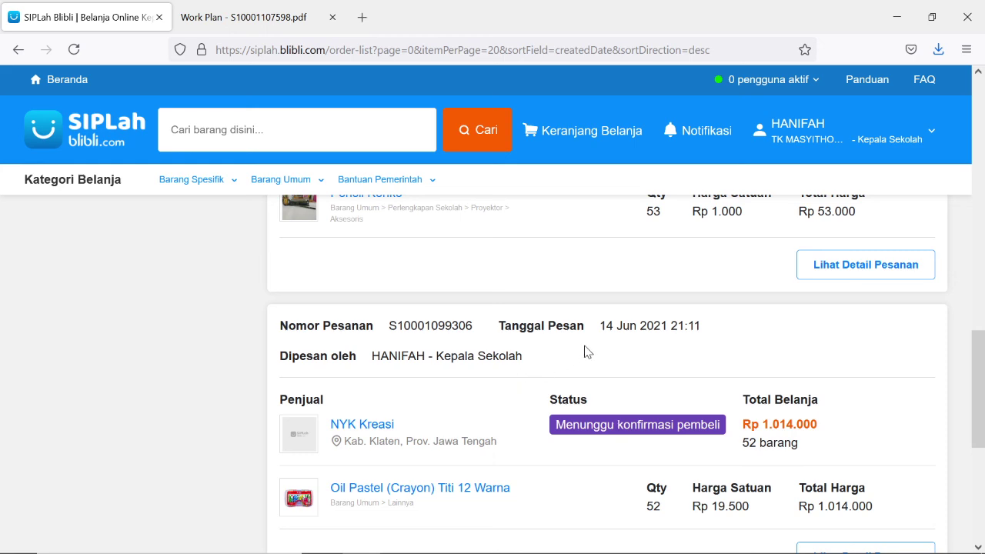
{"action": "left_click", "coordinate": [858, 274]}
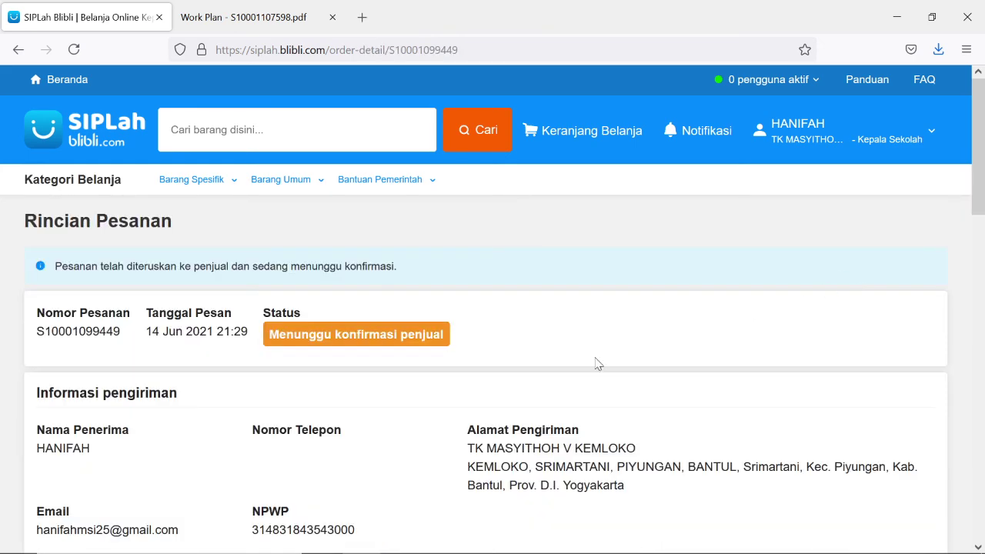
{"action": "scroll", "coordinate": [378, 401], "scroll_direction": "down", "scroll_amount": 2}
{"action": "scroll", "coordinate": [378, 400], "scroll_direction": "down", "scroll_amount": 2}
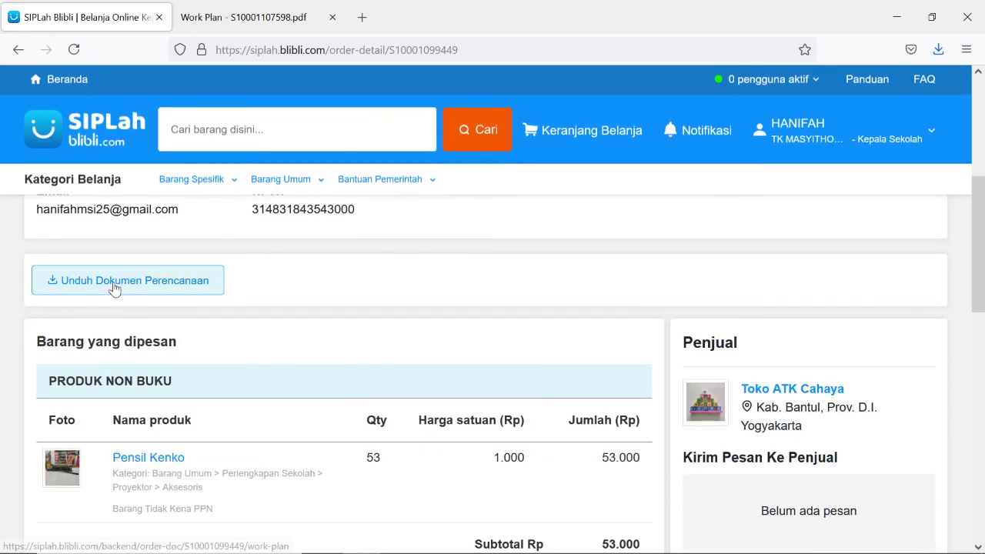
Download the Pensil Kenko order's Dokumen Perencanaan and open it with Foxit Reader.
{"action": "left_click", "coordinate": [113, 286]}
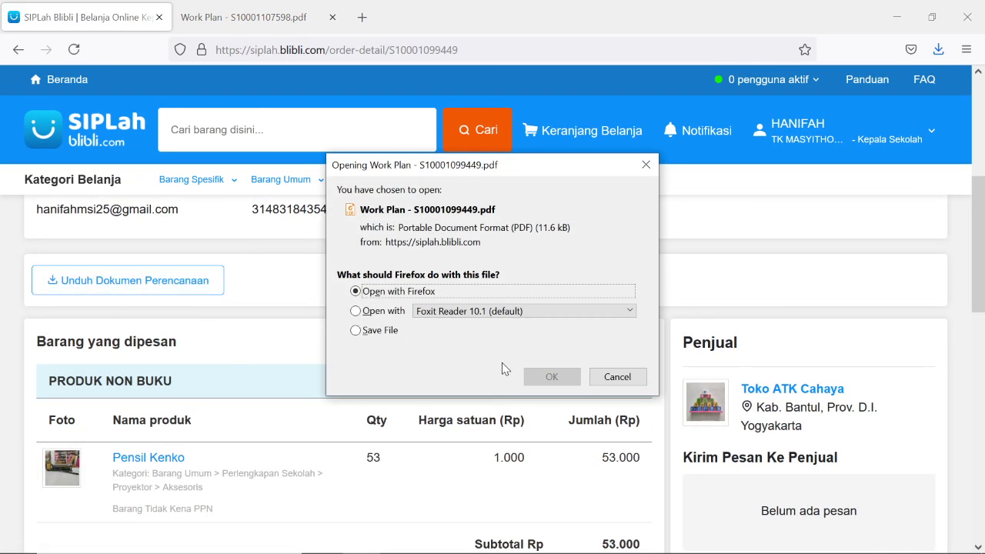
{"action": "left_click", "coordinate": [512, 311]}
{"action": "left_click", "coordinate": [381, 317]}
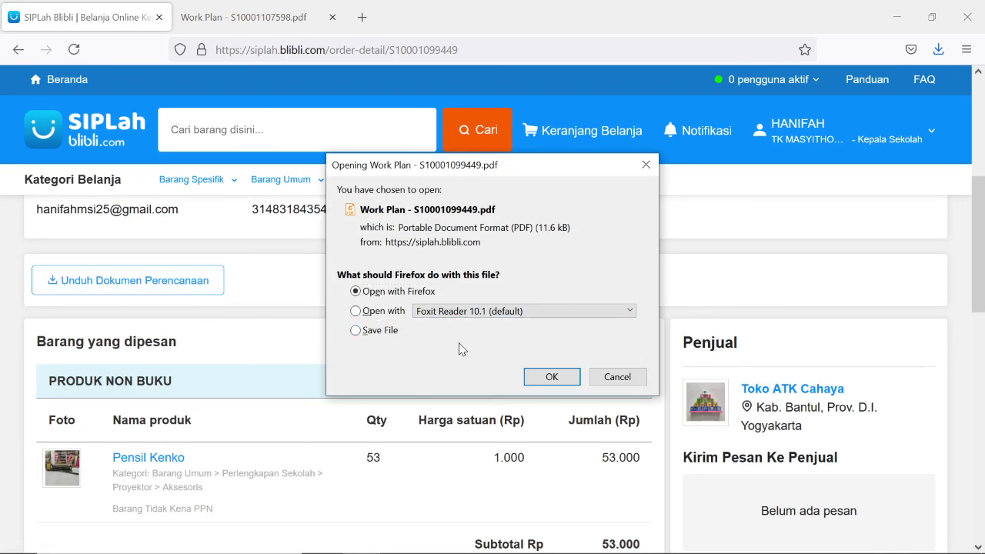
{"action": "left_click", "coordinate": [367, 315]}
{"action": "left_click", "coordinate": [551, 376]}
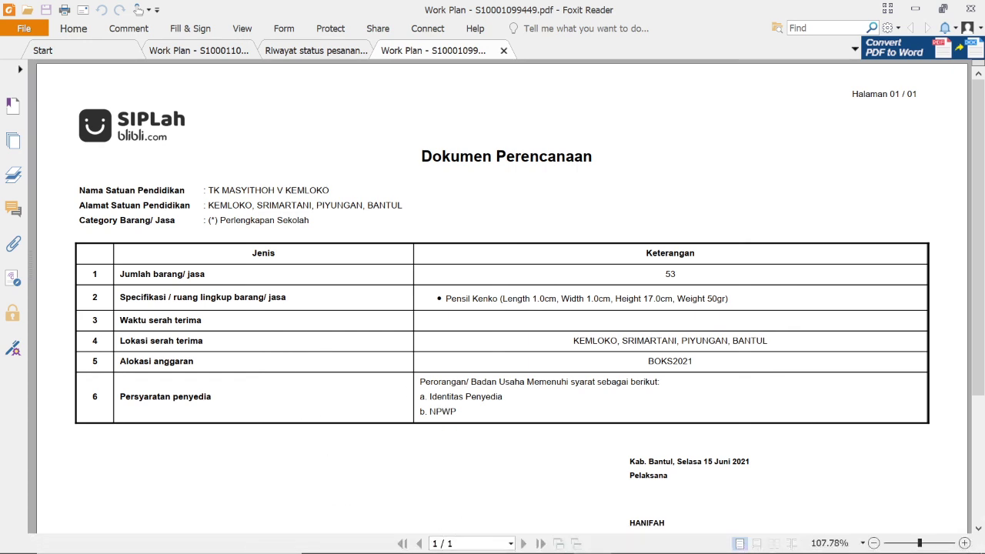
Switch back to Firefox from the planning document.
{"action": "mouse_move", "coordinate": [450, 549]}
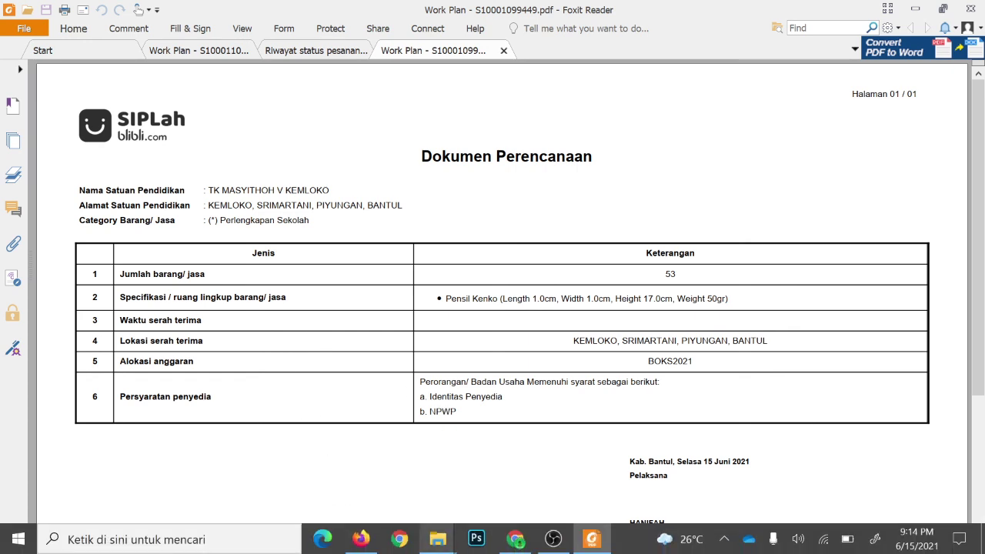
{"action": "left_click", "coordinate": [361, 542]}
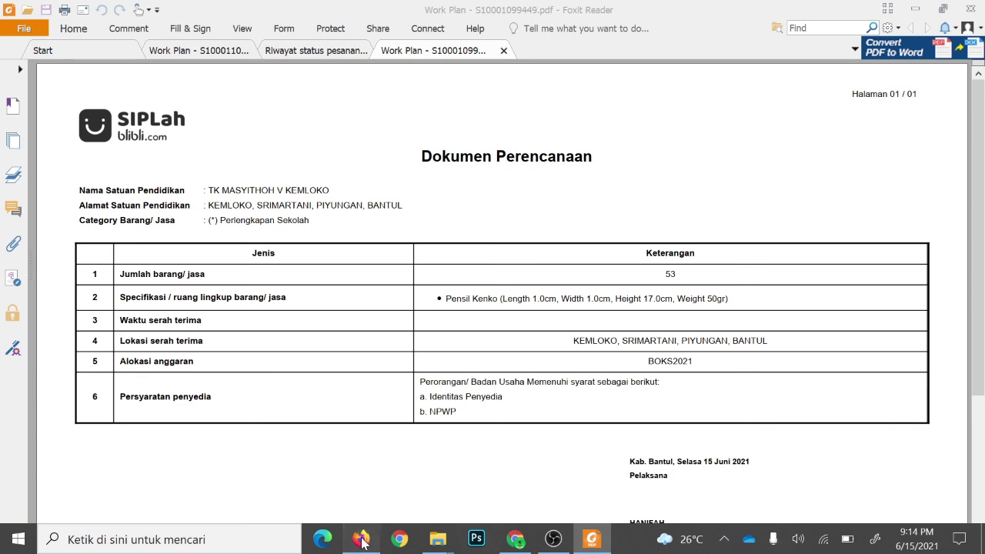